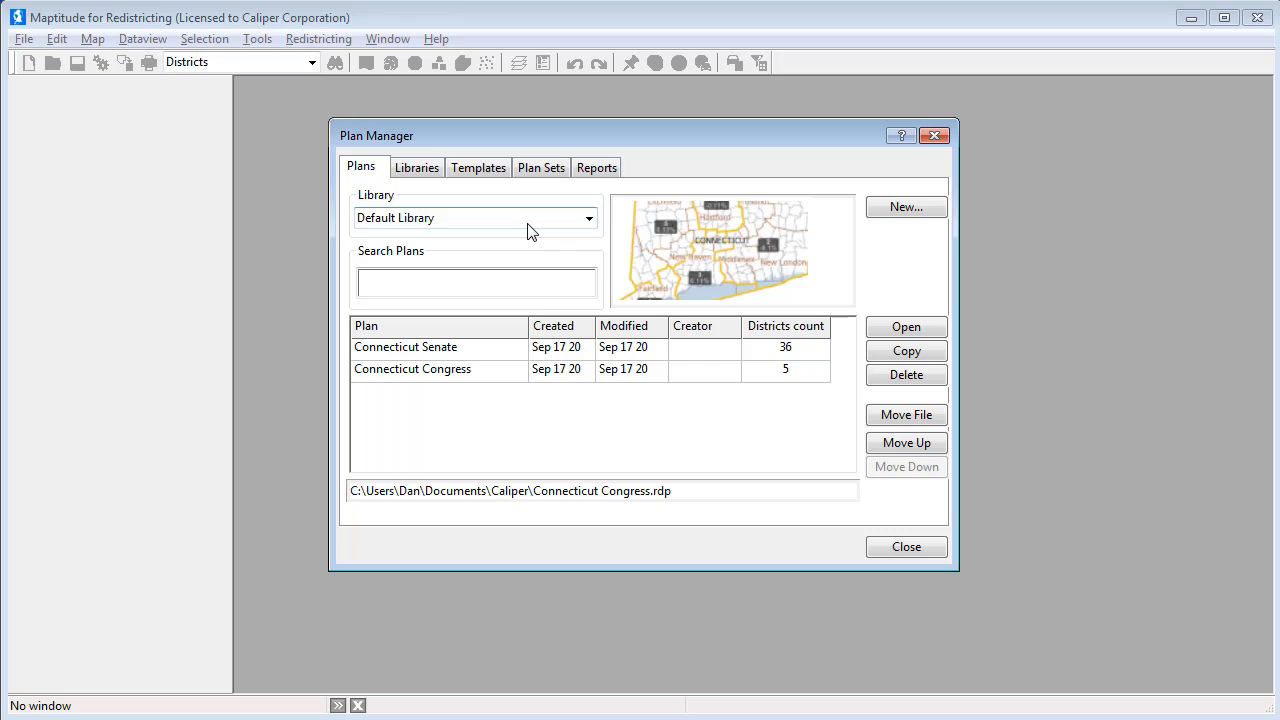
From Plan Manager, begin a new Default Library plan built interactively from areas in a map.
{"action": "left_click", "coordinate": [905, 210]}
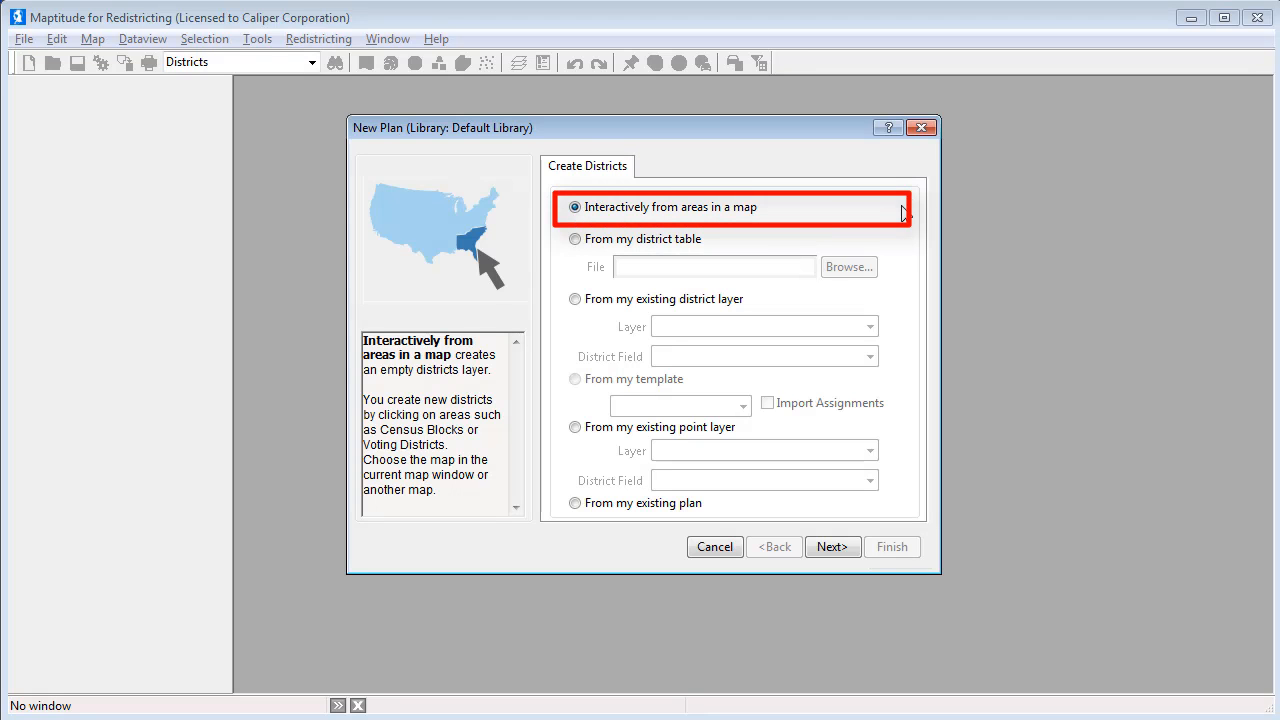
Browse the RI folder and choose the Block-Block Group-Tract-County map file for the plan.
{"action": "left_click", "coordinate": [827, 546]}
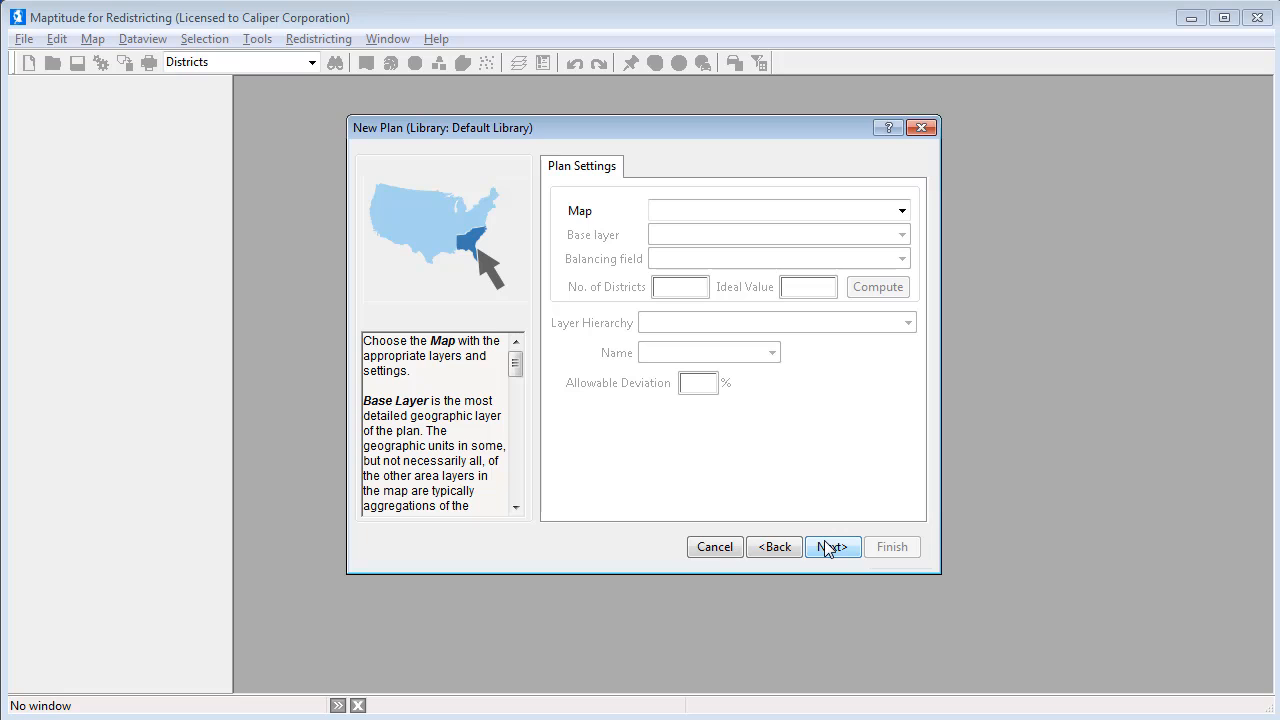
{"action": "left_click", "coordinate": [902, 211]}
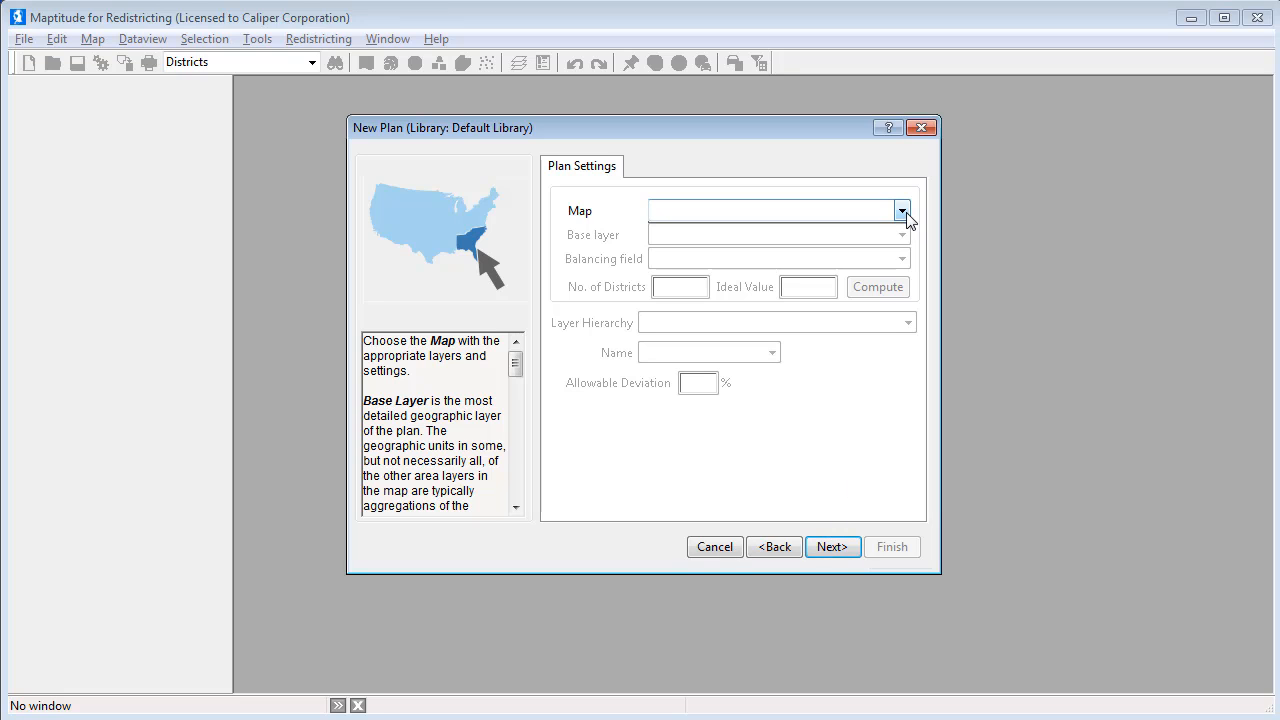
{"action": "left_click", "coordinate": [894, 230]}
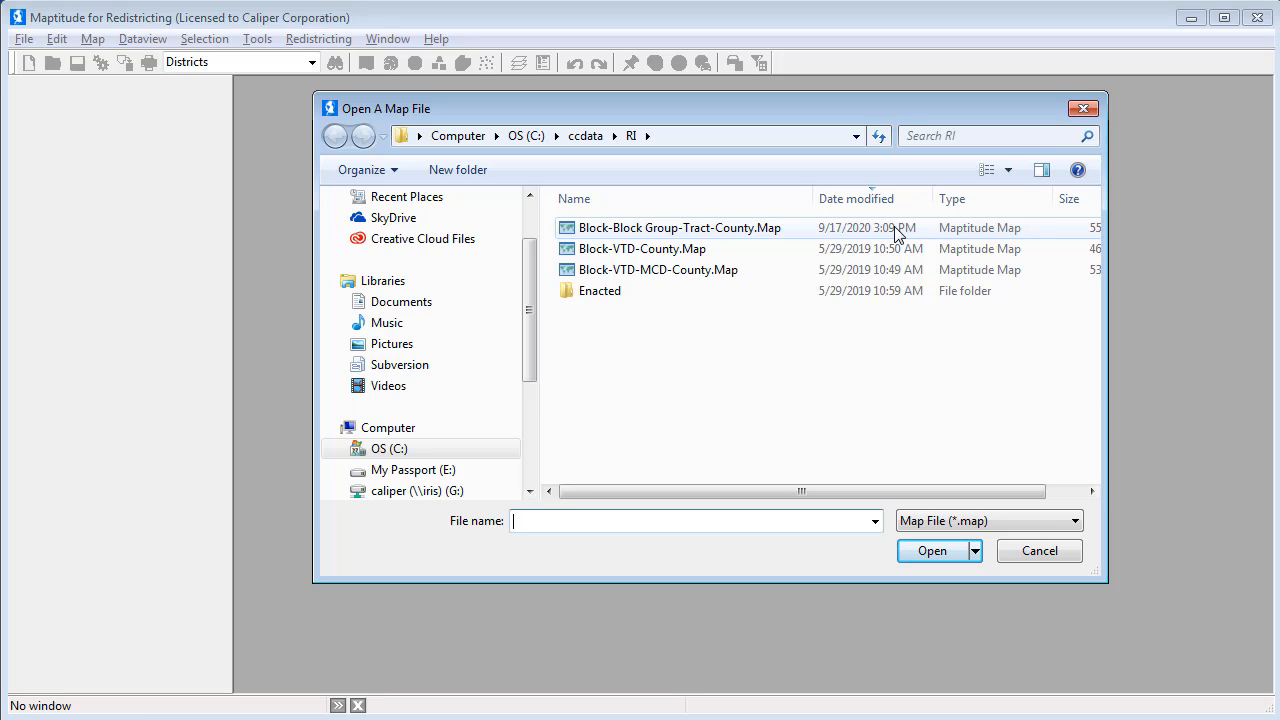
{"action": "left_click", "coordinate": [814, 234]}
Load the Block-Block Group-Tract-County map, set 2 districts and compute the 526,284 ideal population.
{"action": "left_click", "coordinate": [921, 551]}
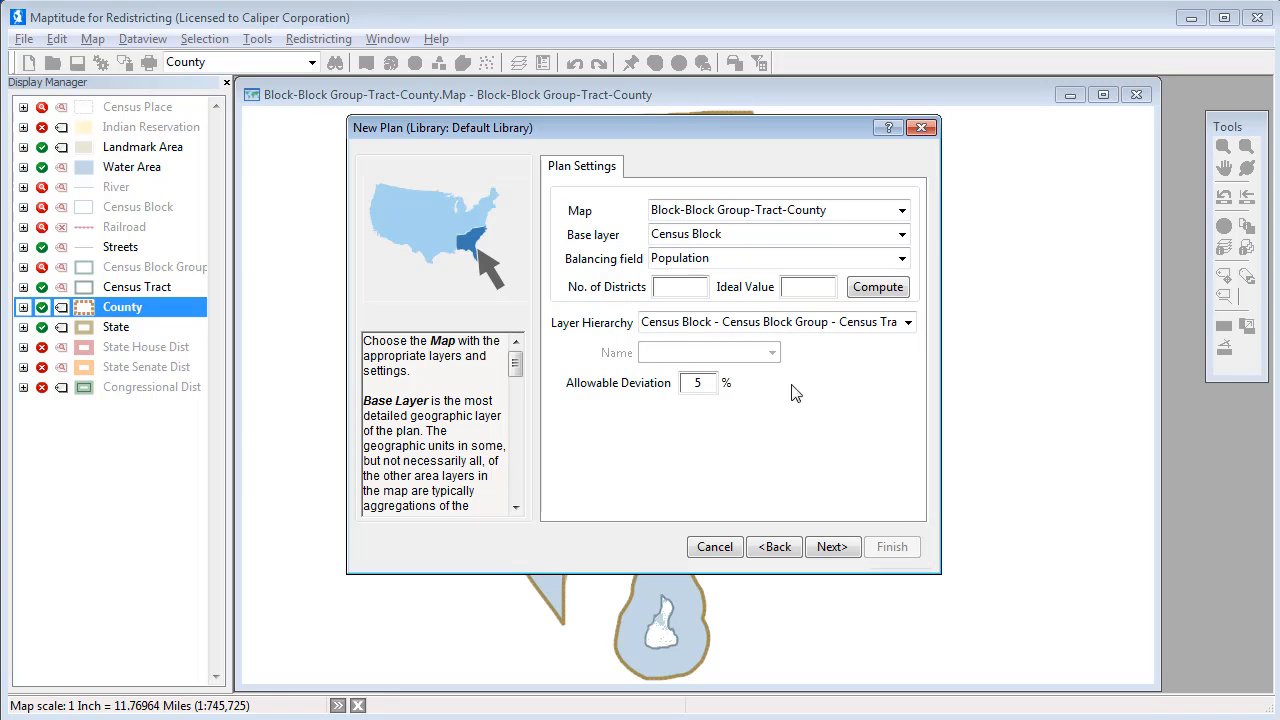
{"action": "left_click", "coordinate": [693, 283]}
{"action": "type", "text": "2"}
{"action": "left_click", "coordinate": [866, 294]}
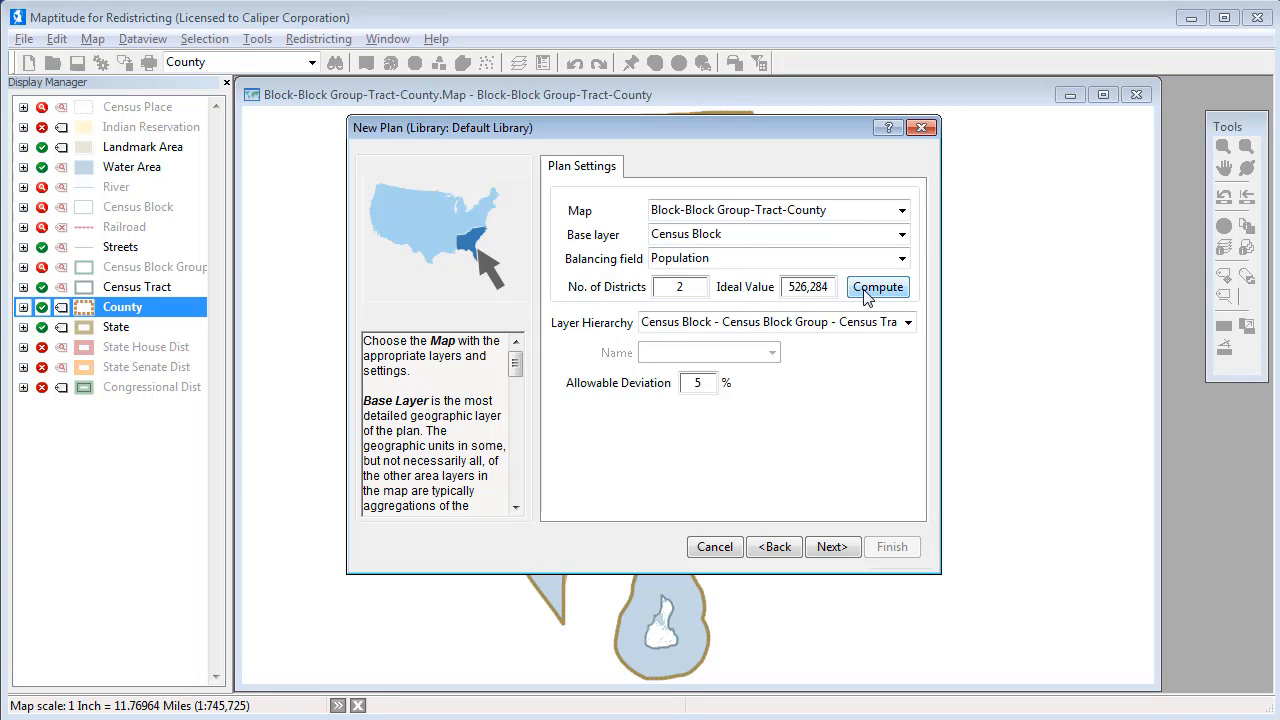
{"action": "left_click", "coordinate": [832, 556]}
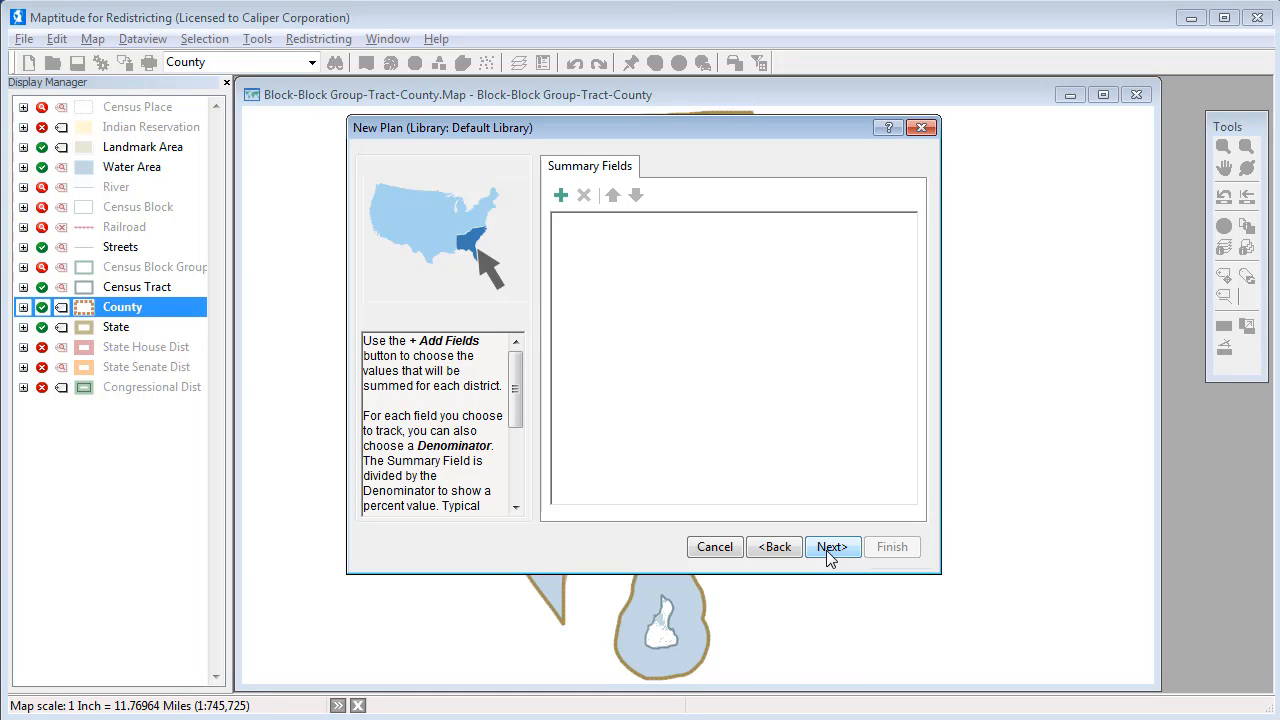
Add White, Black, AmIndian, Asian, Hawaiian, Other and Hispanic Origin as Population-relative summary fields.
{"action": "left_click", "coordinate": [561, 197]}
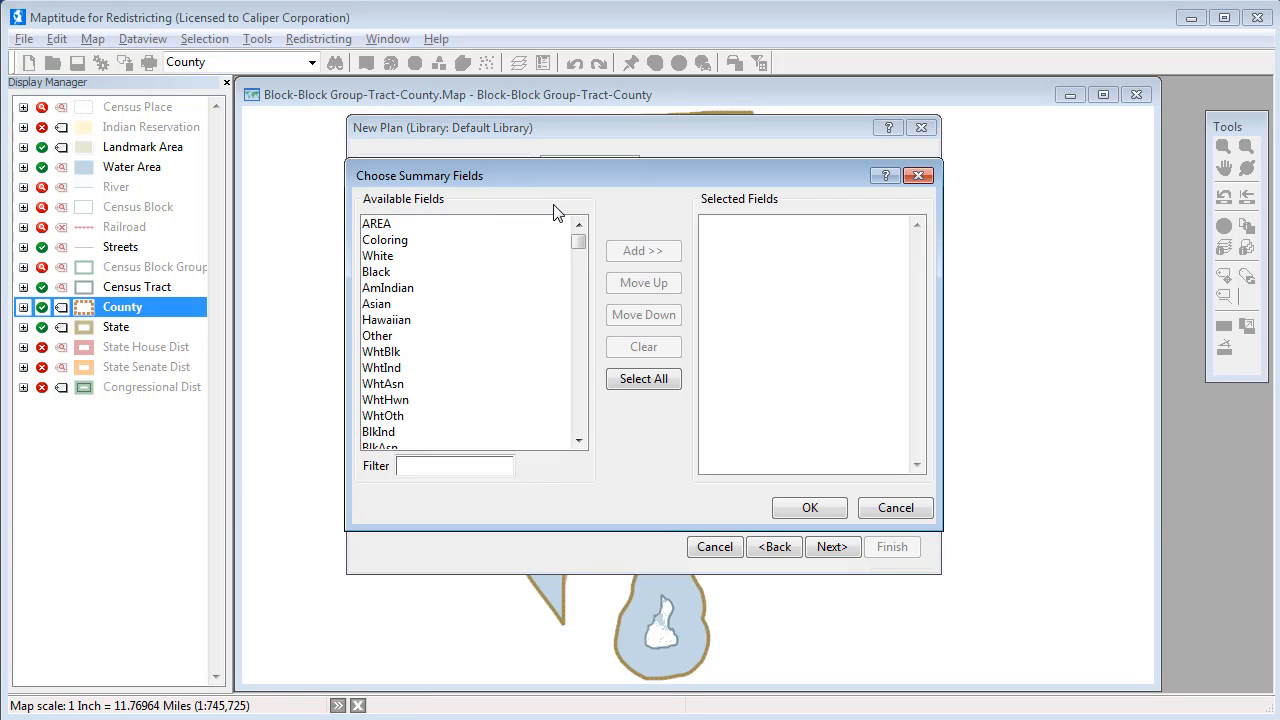
{"action": "left_click", "coordinate": [418, 263]}
{"action": "left_click_drag", "start_coordinate": [418, 263], "coordinate": [414, 330]}
{"action": "left_click", "coordinate": [632, 252]}
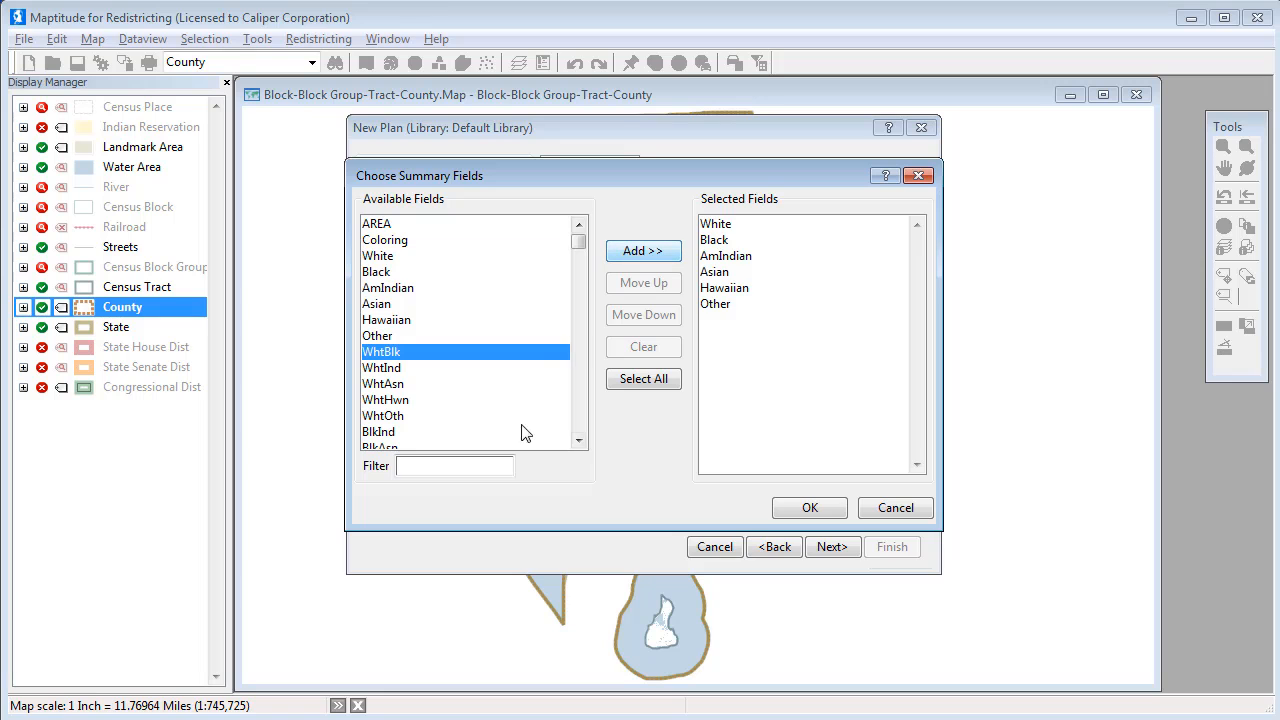
{"action": "left_click", "coordinate": [494, 465]}
{"action": "type", "text": "his"}
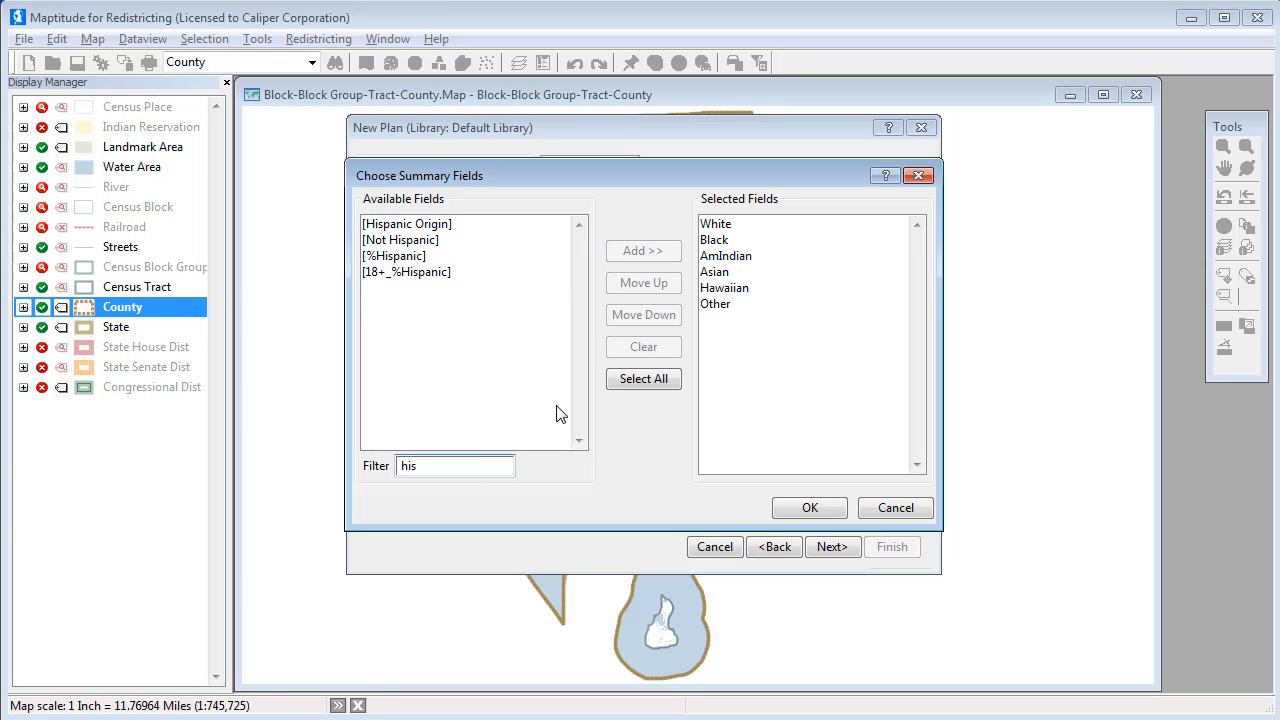
{"action": "left_click", "coordinate": [452, 230]}
{"action": "left_click", "coordinate": [612, 256]}
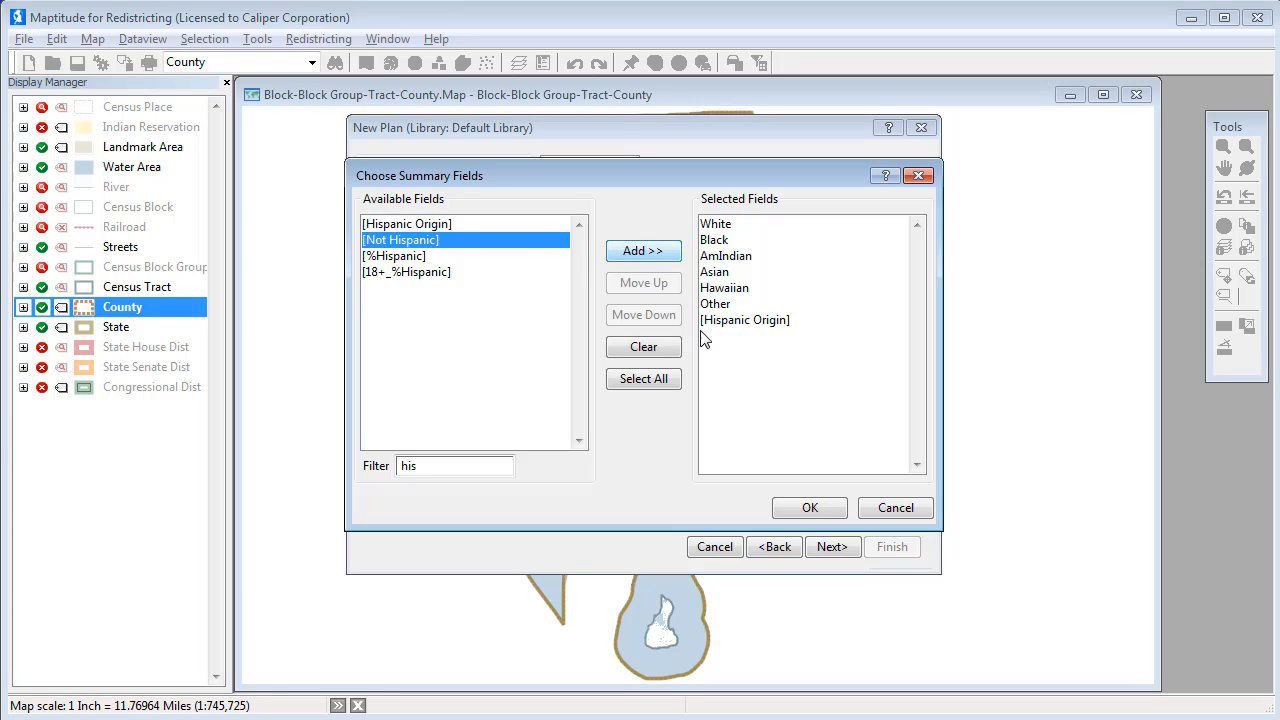
{"action": "left_click", "coordinate": [810, 508]}
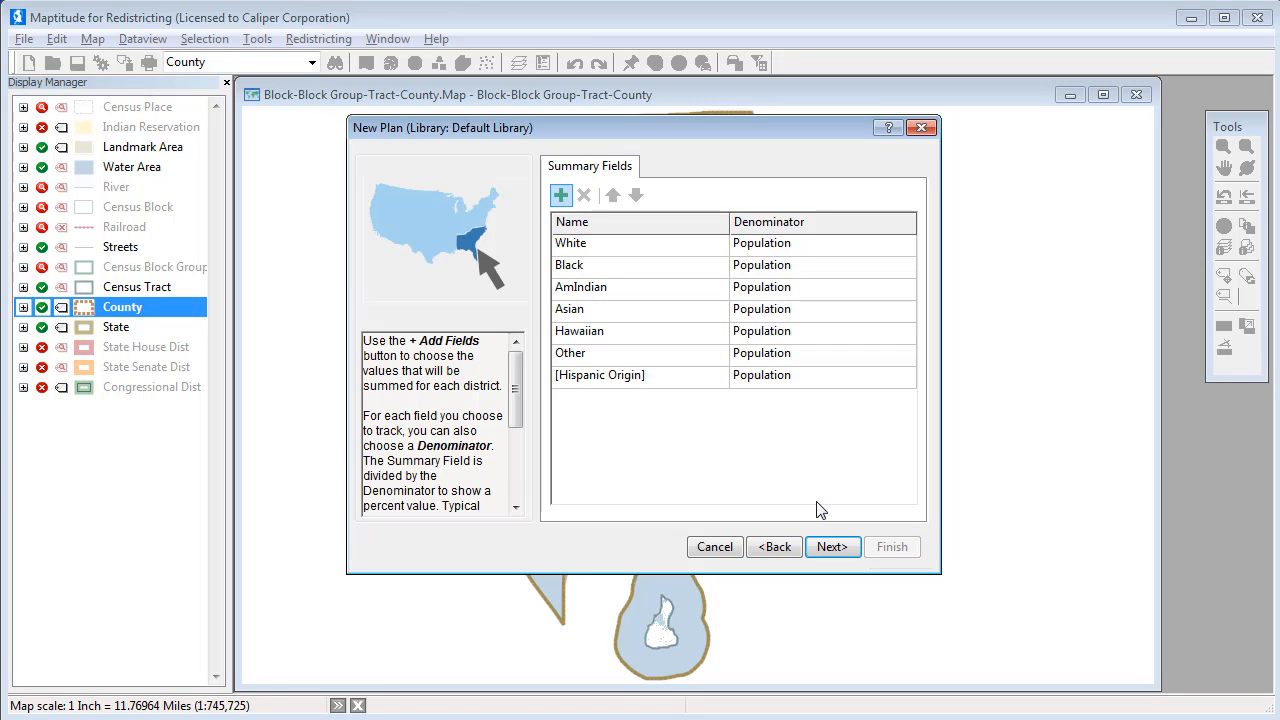
Finish the New Plan wizard and save the plan file as 'Rhode Island Congress'.
{"action": "left_click", "coordinate": [836, 551]}
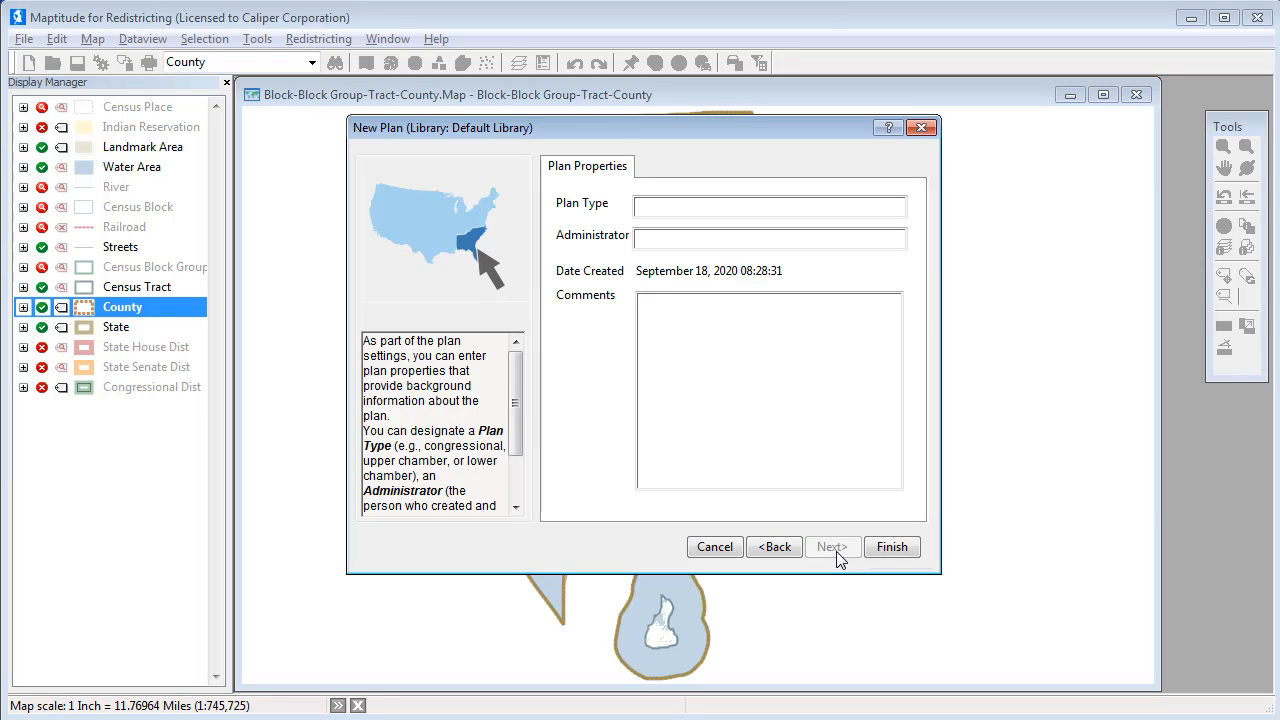
{"action": "left_click", "coordinate": [889, 549]}
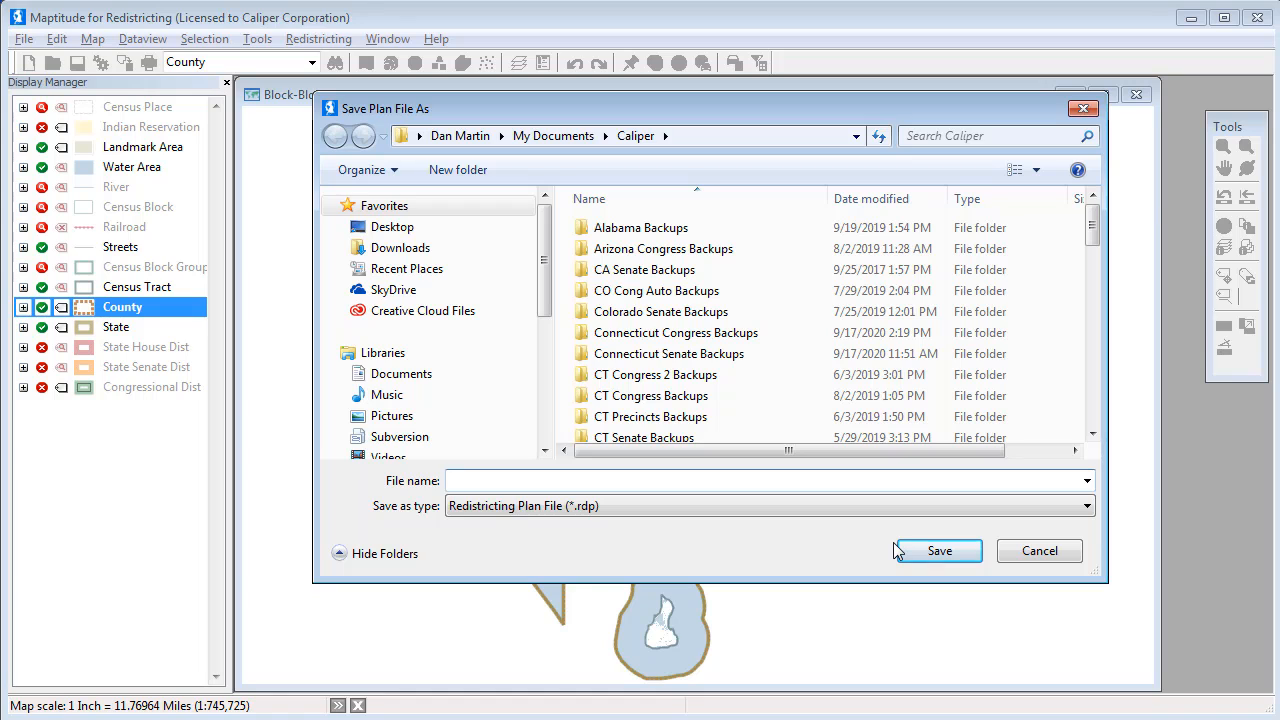
{"action": "type", "text": "Rhode Island Congress"}
{"action": "left_click", "coordinate": [945, 545]}
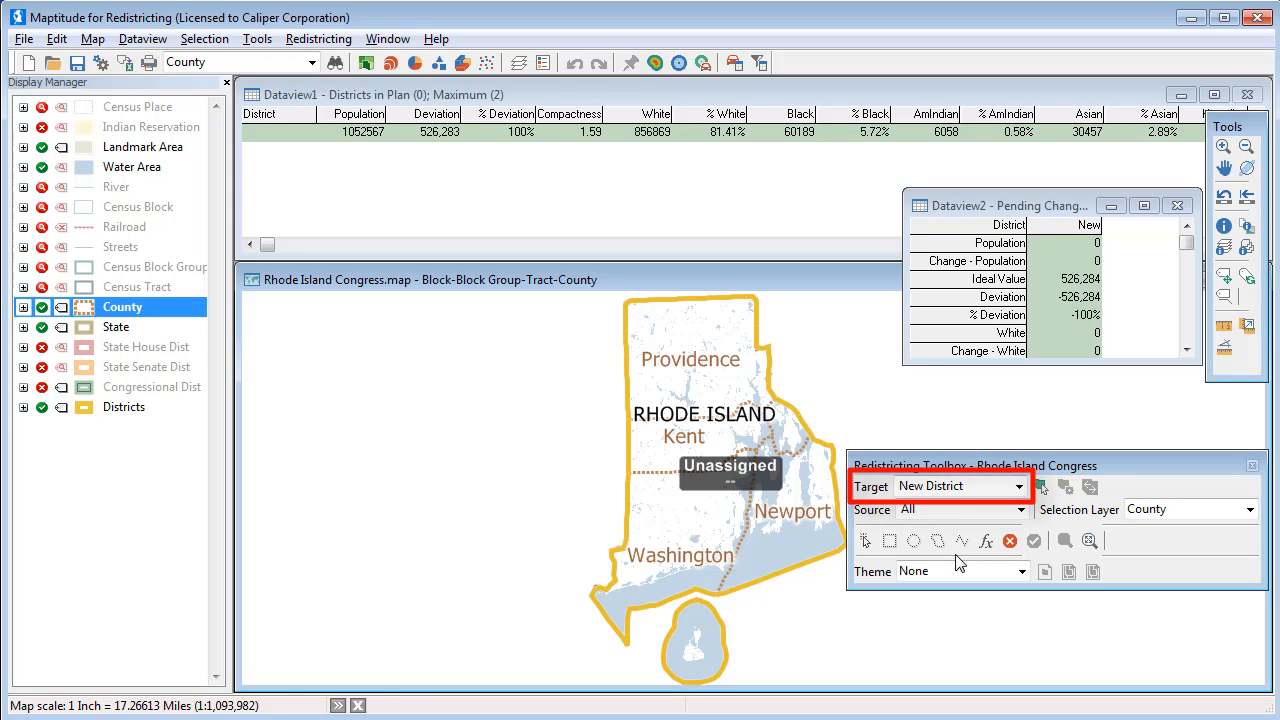
Let the Rhode Island Congress plan load, then view the Target district choices in the Redistricting Toolbox.
{"action": "left_click", "coordinate": [1019, 487]}
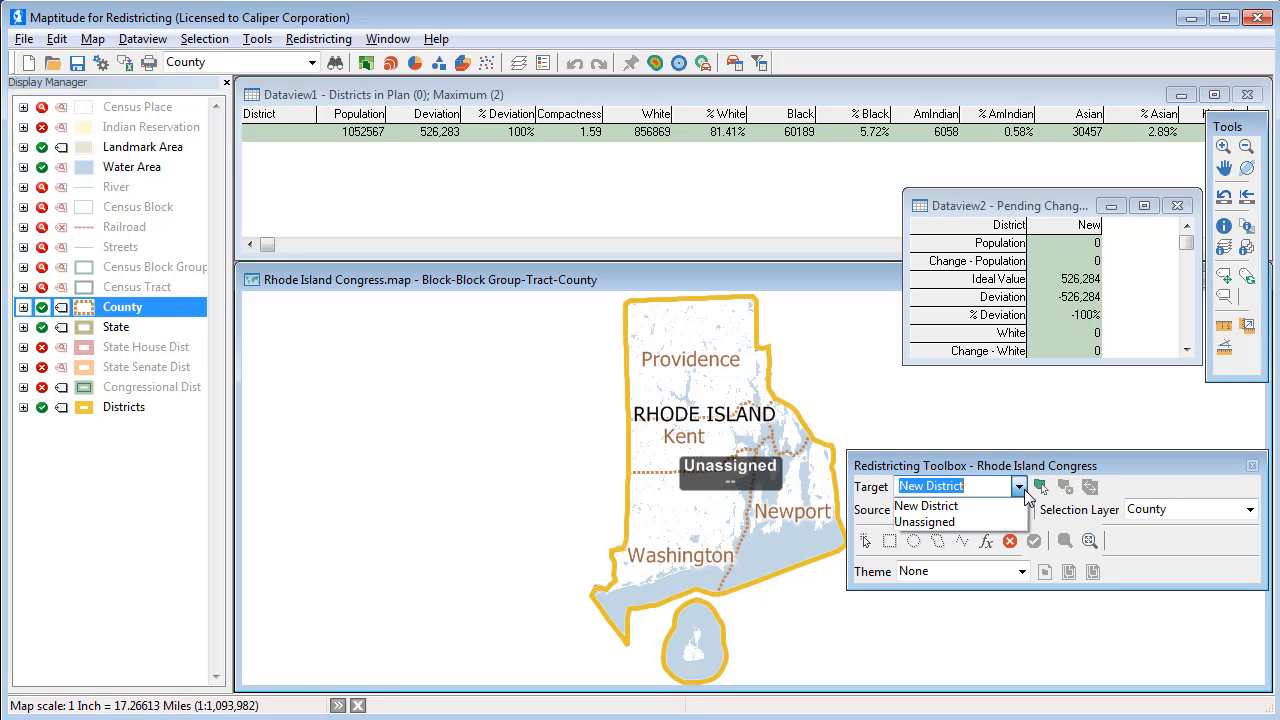
With New District as target, pick Washington, Newport, Bristol and Kent counties on the map.
{"action": "left_click", "coordinate": [980, 504]}
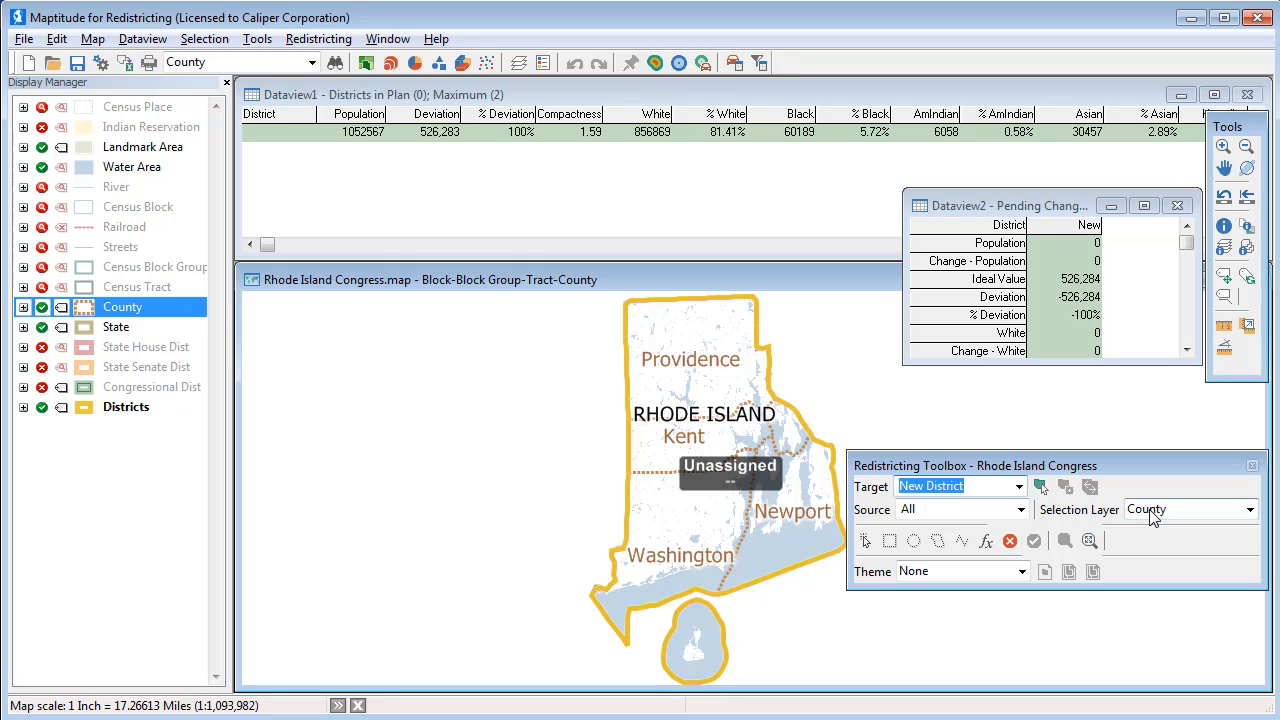
{"action": "left_click", "coordinate": [866, 541]}
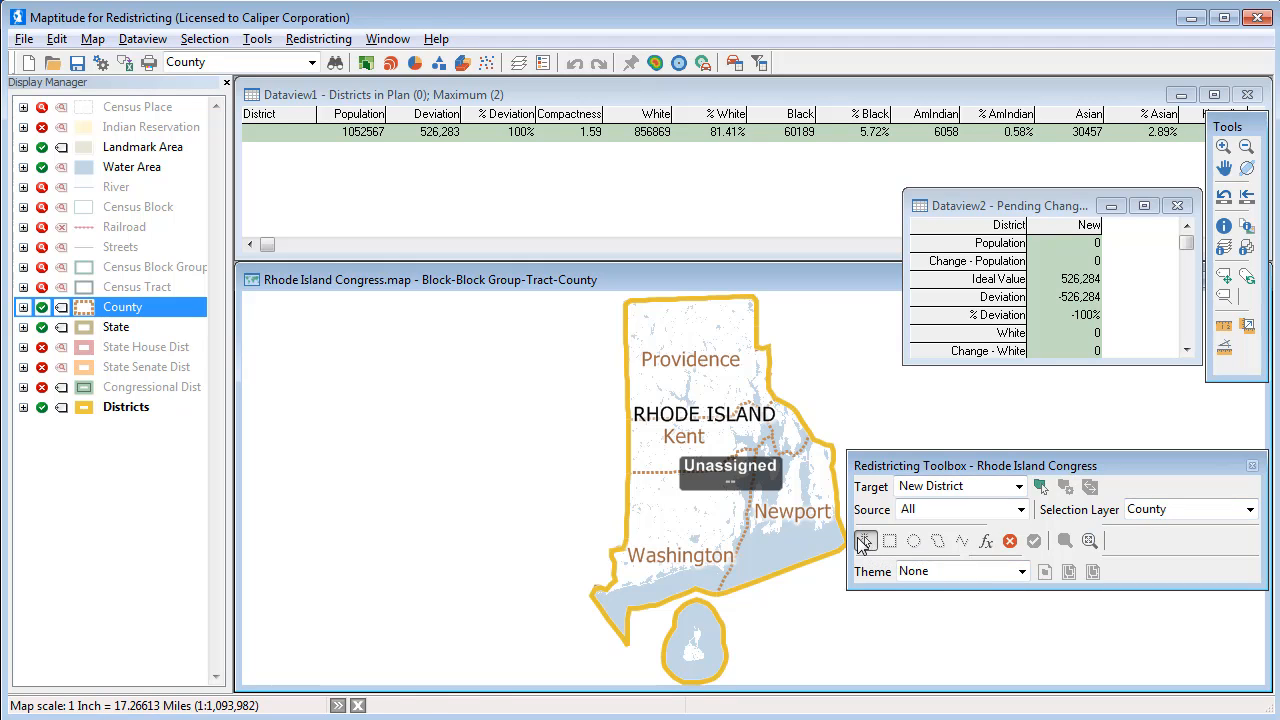
{"action": "left_click", "coordinate": [708, 560]}
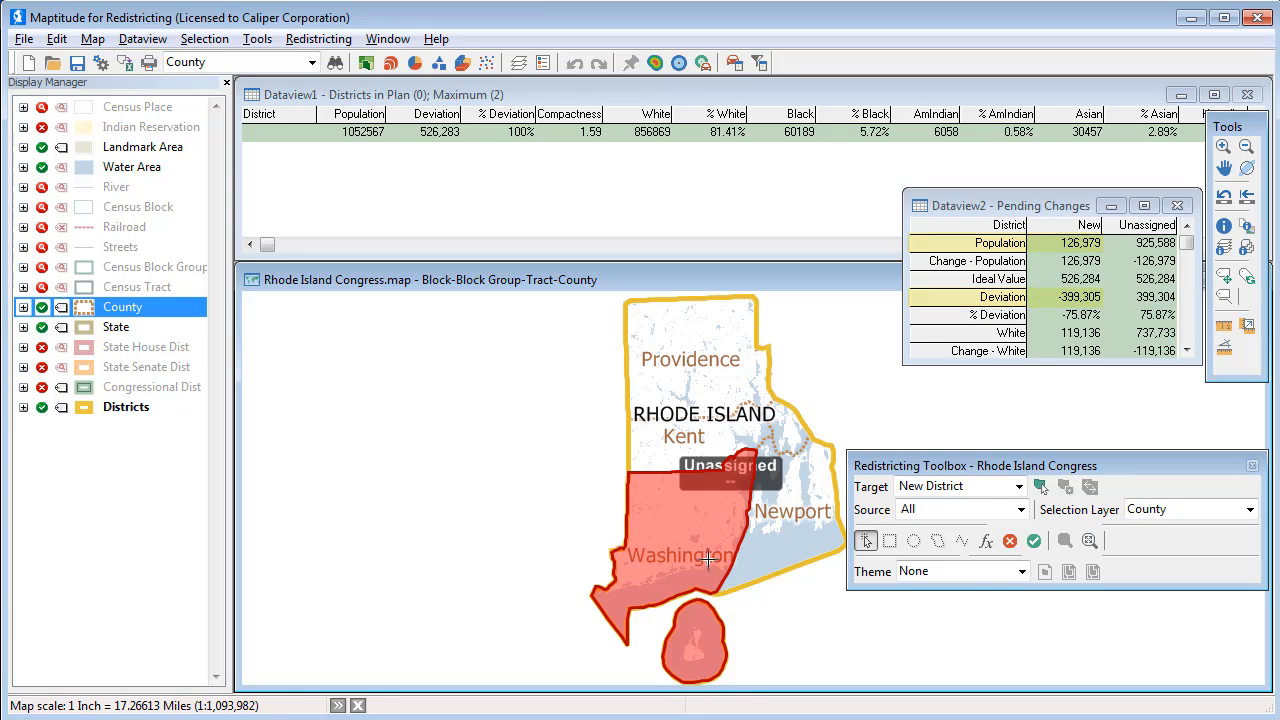
{"action": "left_click", "coordinate": [778, 542]}
{"action": "left_click", "coordinate": [787, 428]}
{"action": "left_click", "coordinate": [748, 438]}
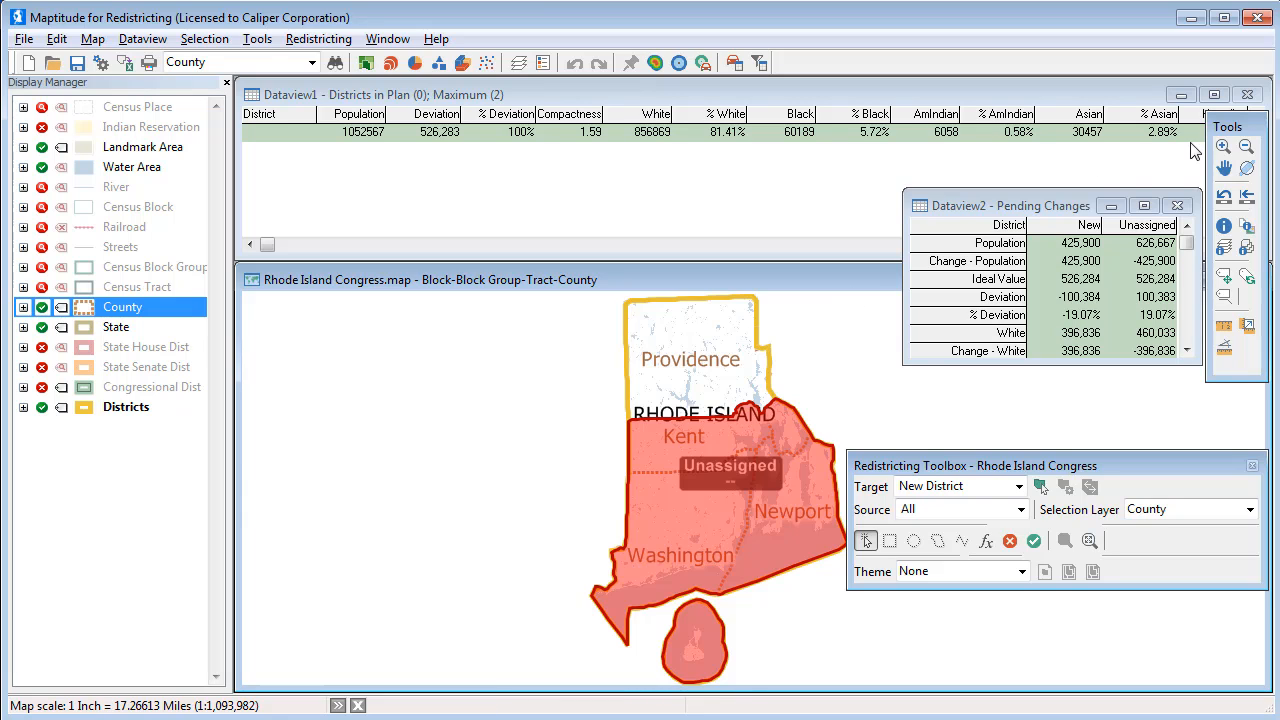
Zoom into Providence and rectangle-select the western Providence census tracts for the new district.
{"action": "left_click", "coordinate": [1223, 146]}
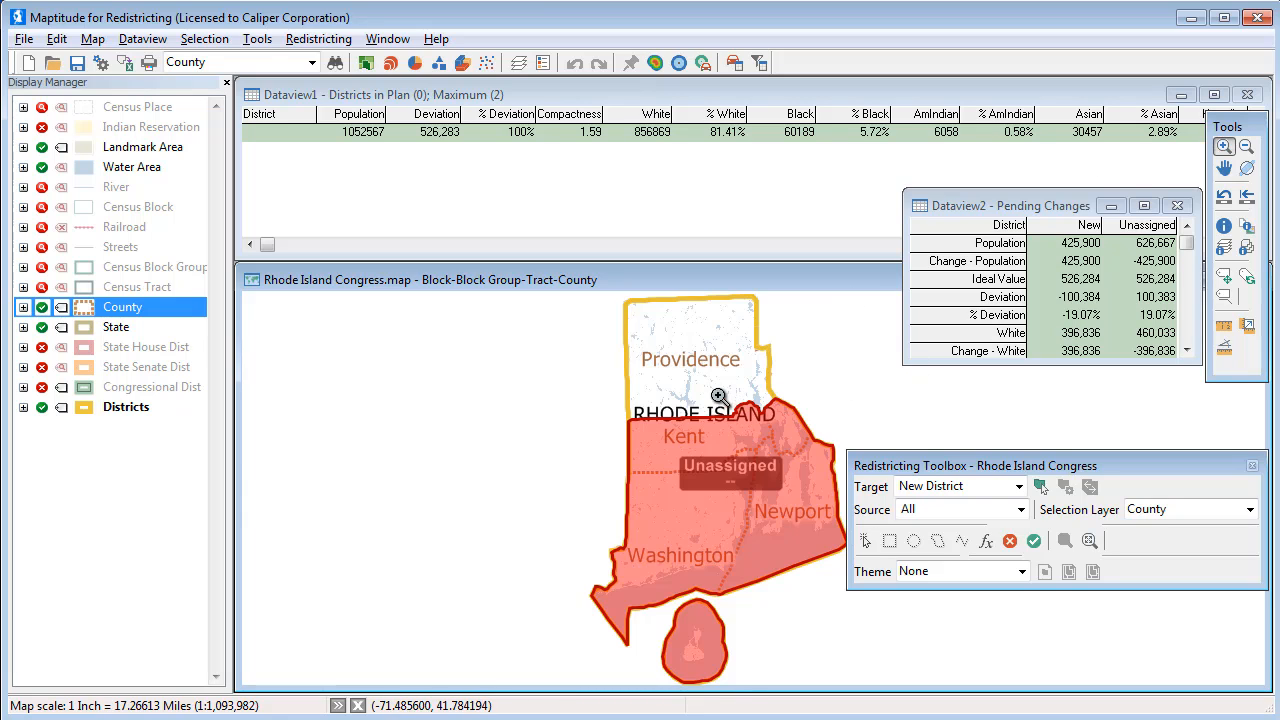
{"action": "left_click_drag", "start_coordinate": [622, 368], "coordinate": [736, 437]}
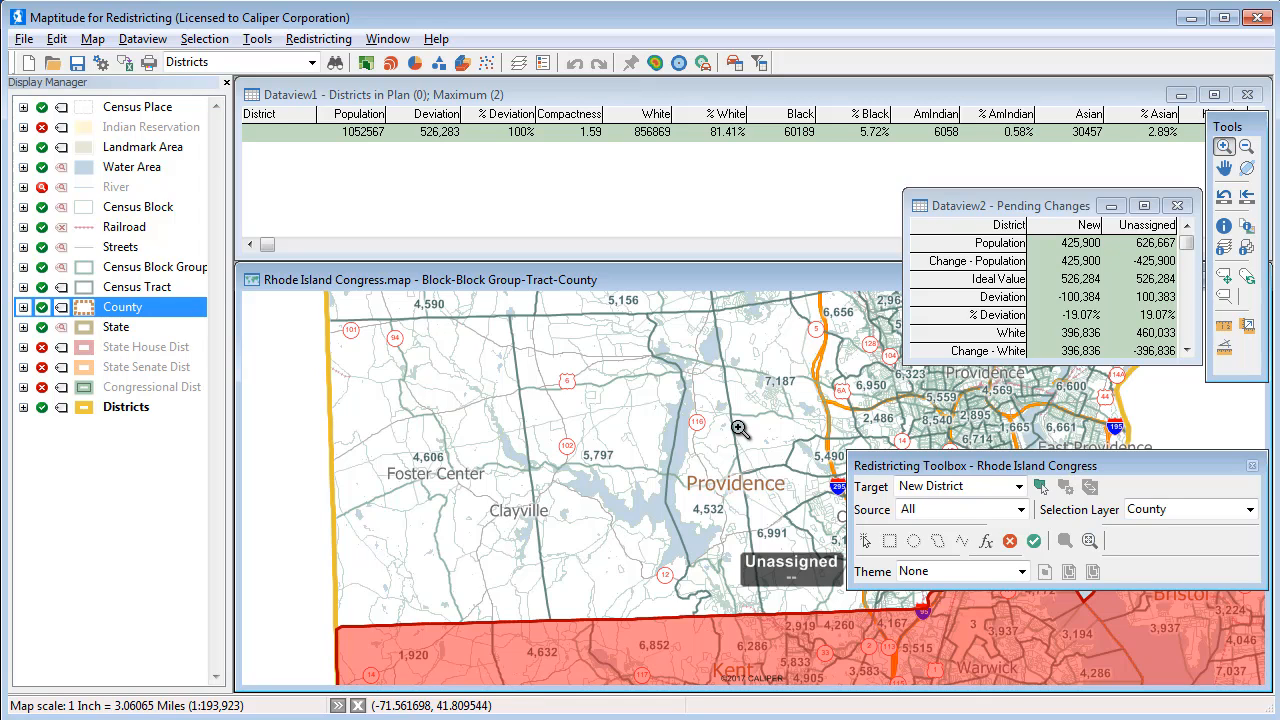
{"action": "left_click", "coordinate": [1158, 512]}
{"action": "left_click", "coordinate": [1158, 561]}
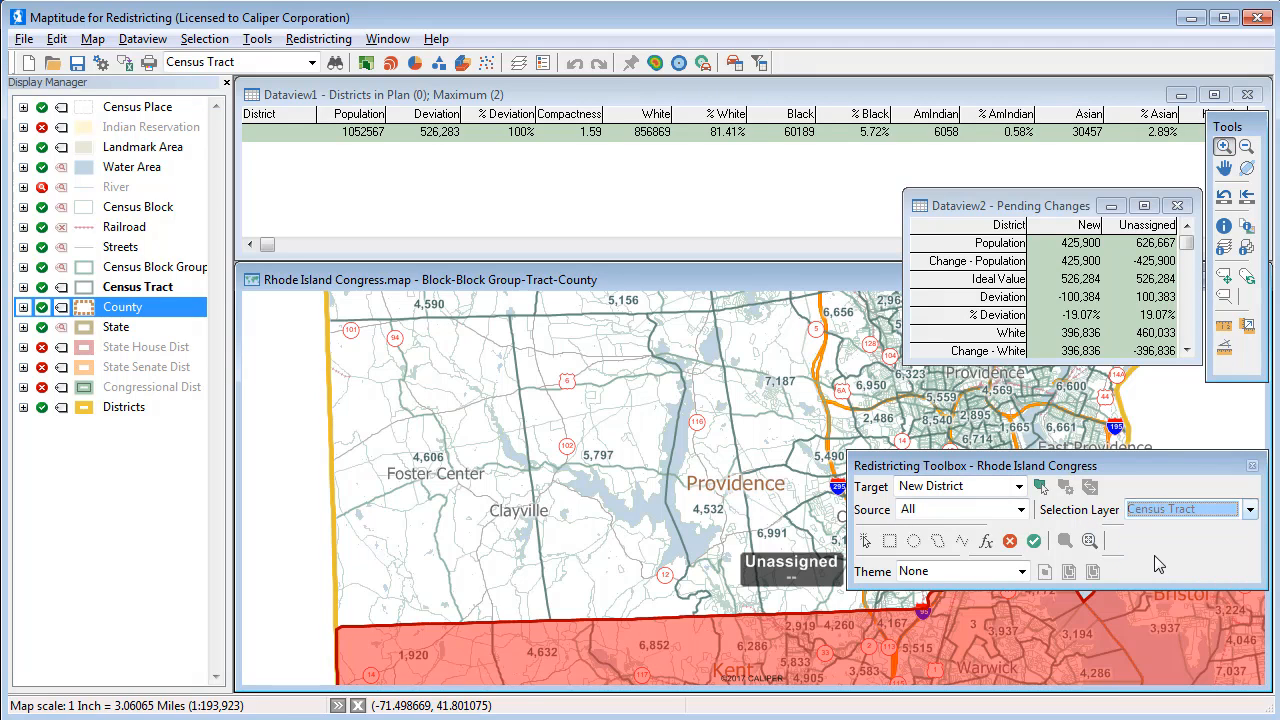
{"action": "left_click", "coordinate": [889, 540]}
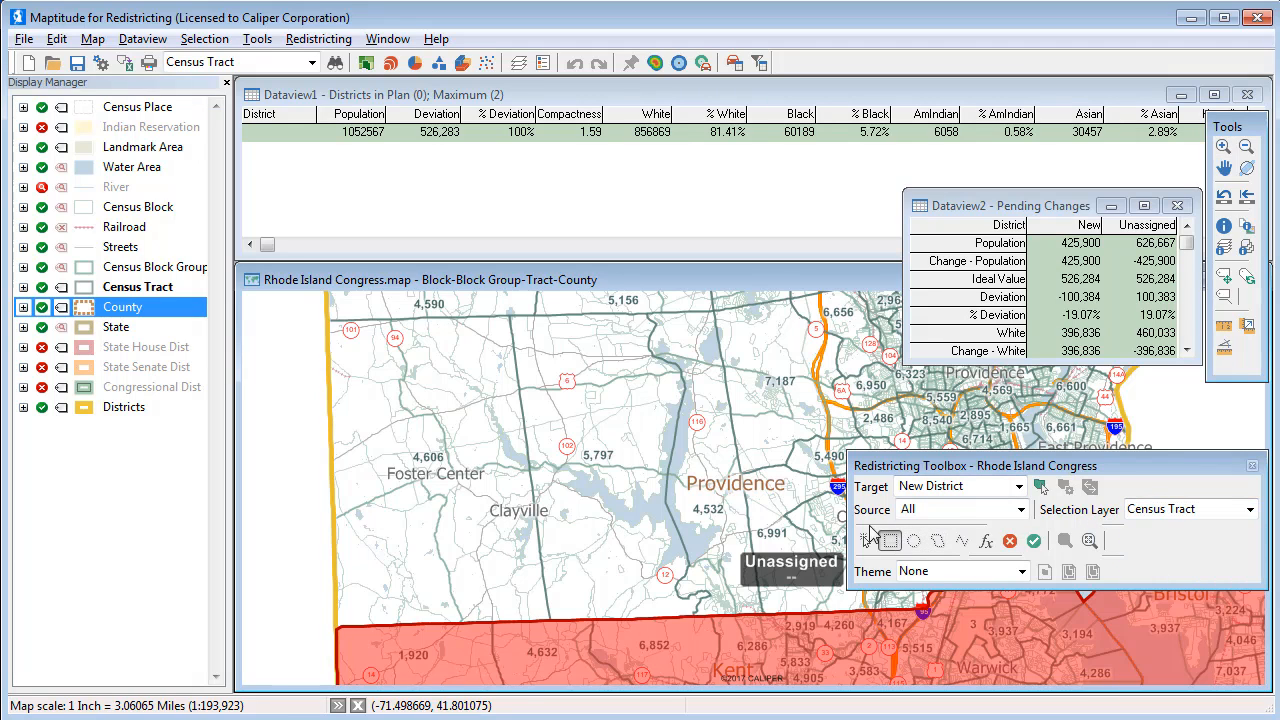
{"action": "left_click_drag", "start_coordinate": [315, 328], "coordinate": [882, 628]}
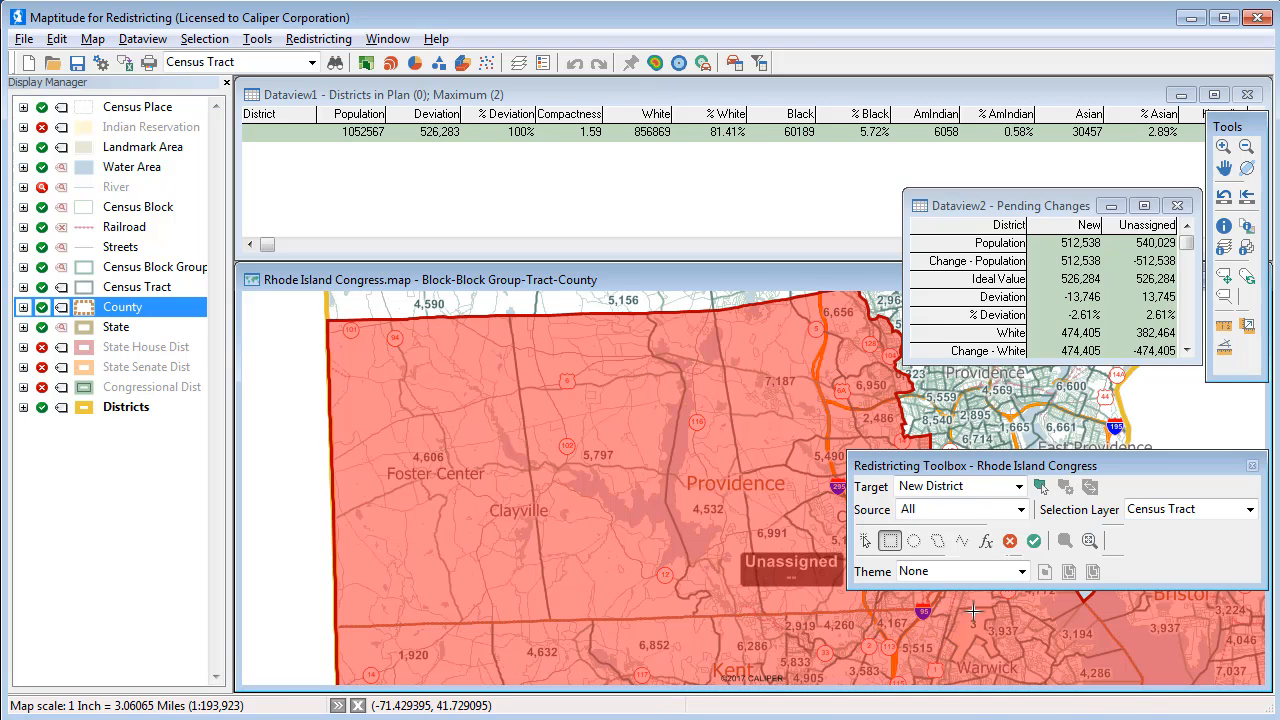
Add two more central Providence tracts and commit them as District 1 at -0.06% deviation.
{"action": "left_click", "coordinate": [1224, 148]}
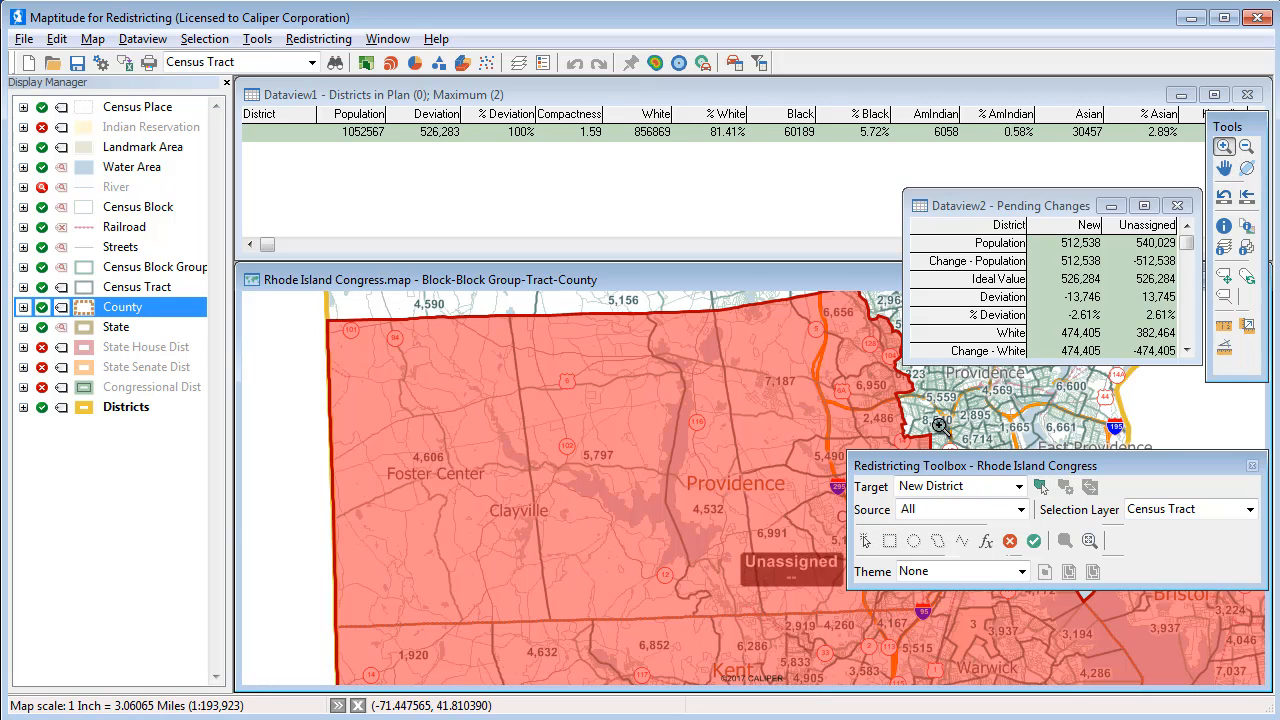
{"action": "left_click", "coordinate": [940, 427]}
{"action": "left_click", "coordinate": [866, 541]}
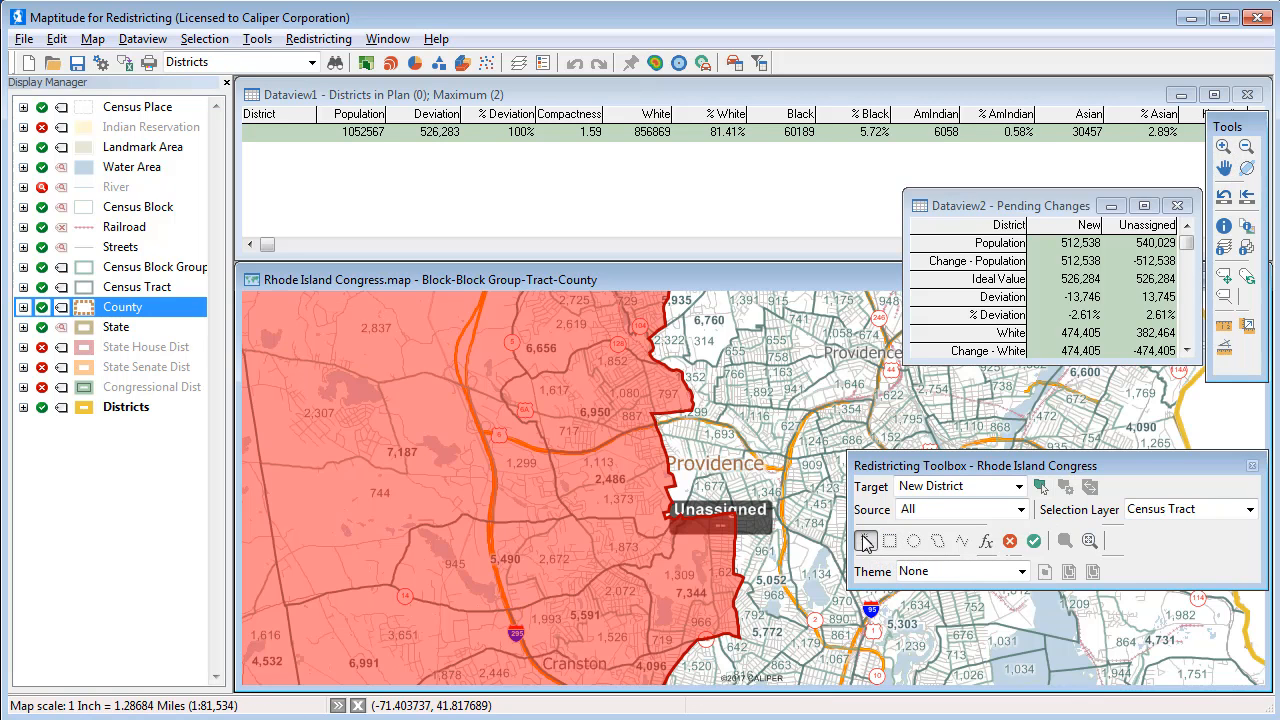
{"action": "left_click", "coordinate": [713, 463]}
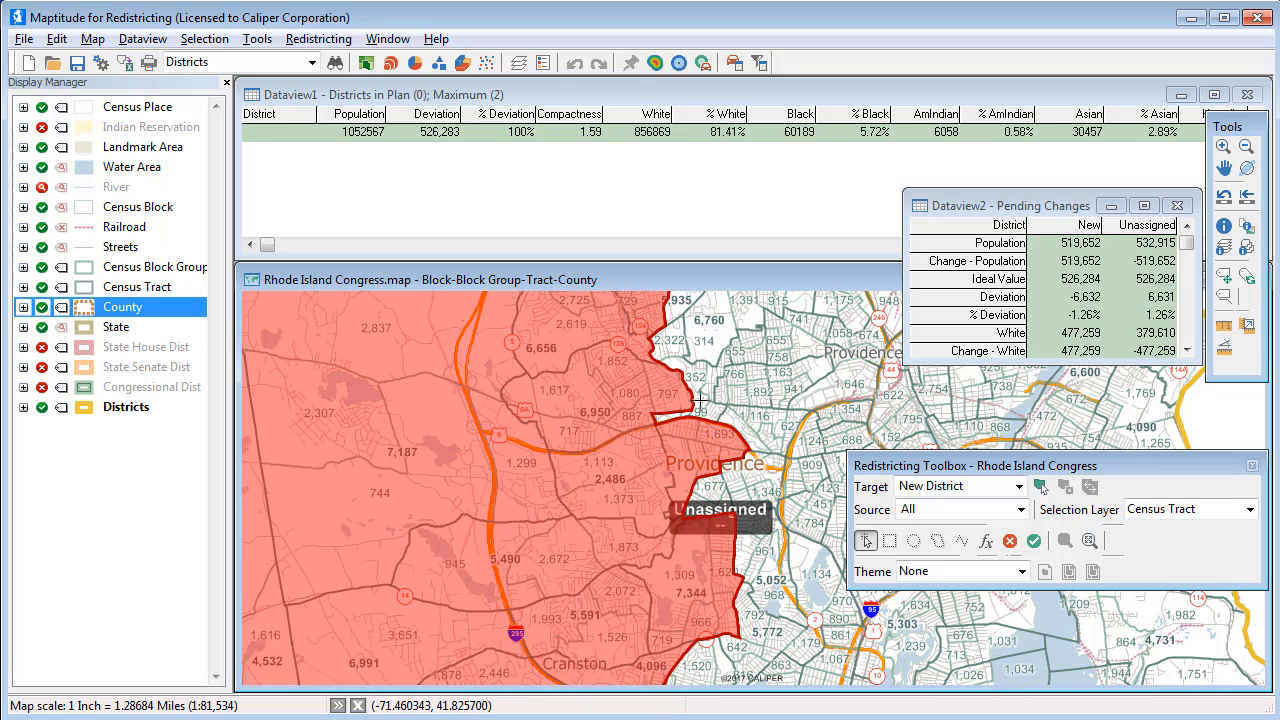
{"action": "left_click", "coordinate": [700, 401]}
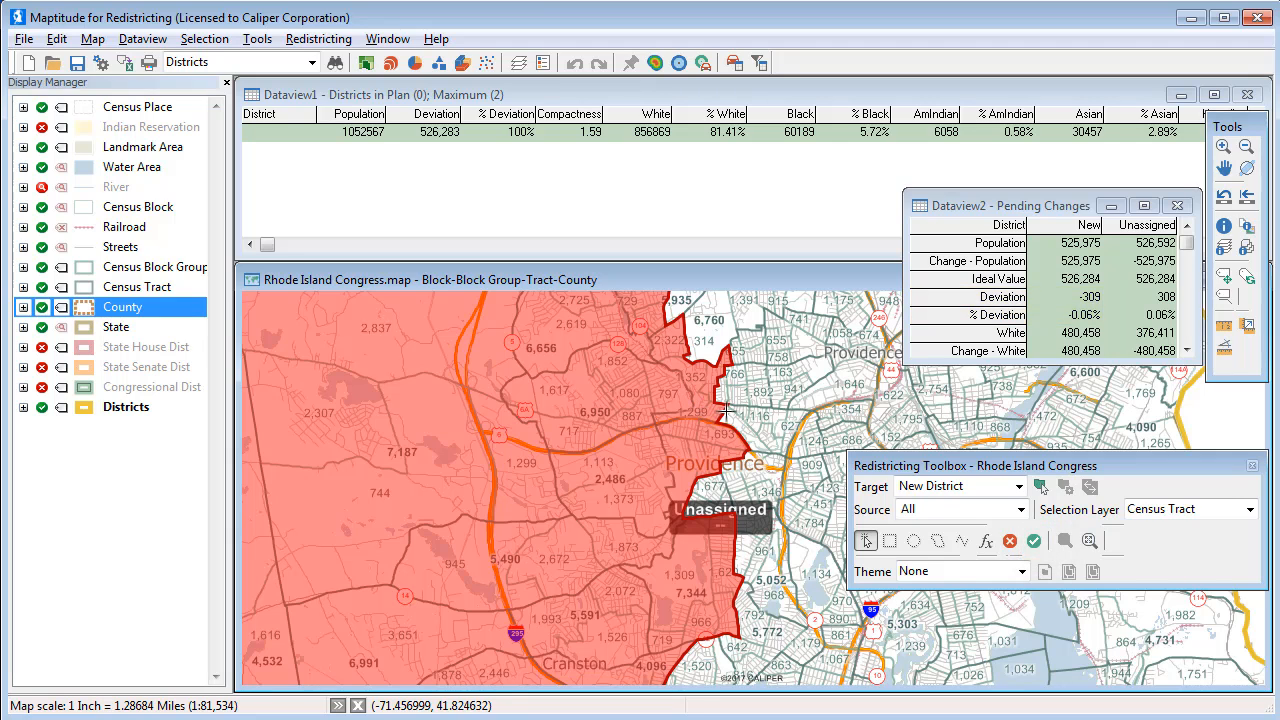
{"action": "left_click", "coordinate": [1033, 542]}
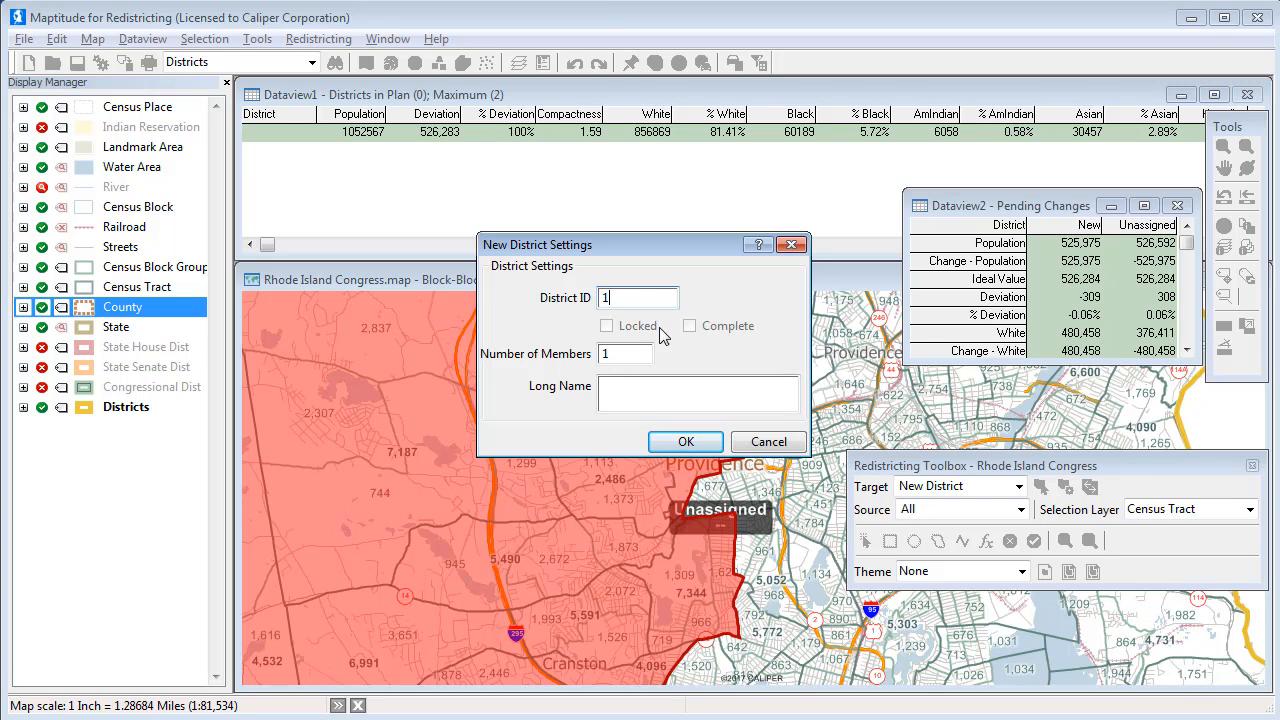
{"action": "left_click", "coordinate": [688, 443]}
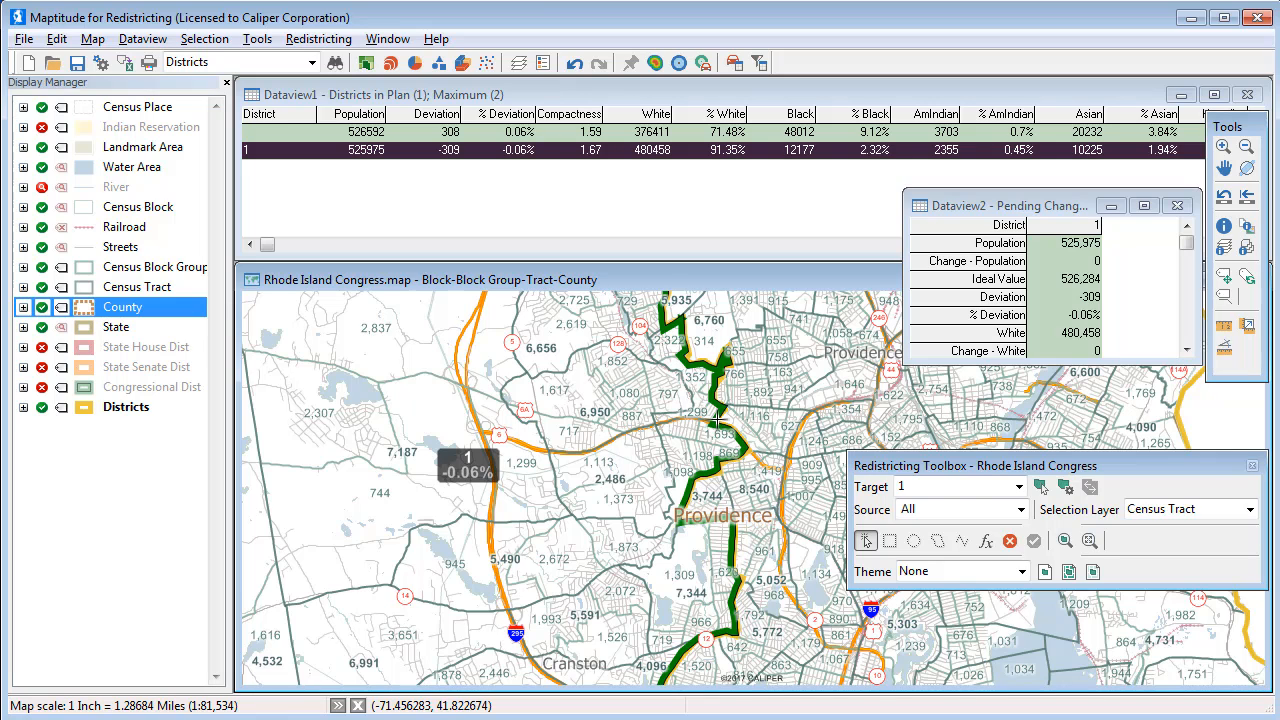
{"action": "left_click", "coordinate": [1252, 199]}
Target New District from Unassigned on the County layer, select the remaining northern area, and commit it.
{"action": "left_click", "coordinate": [1019, 486]}
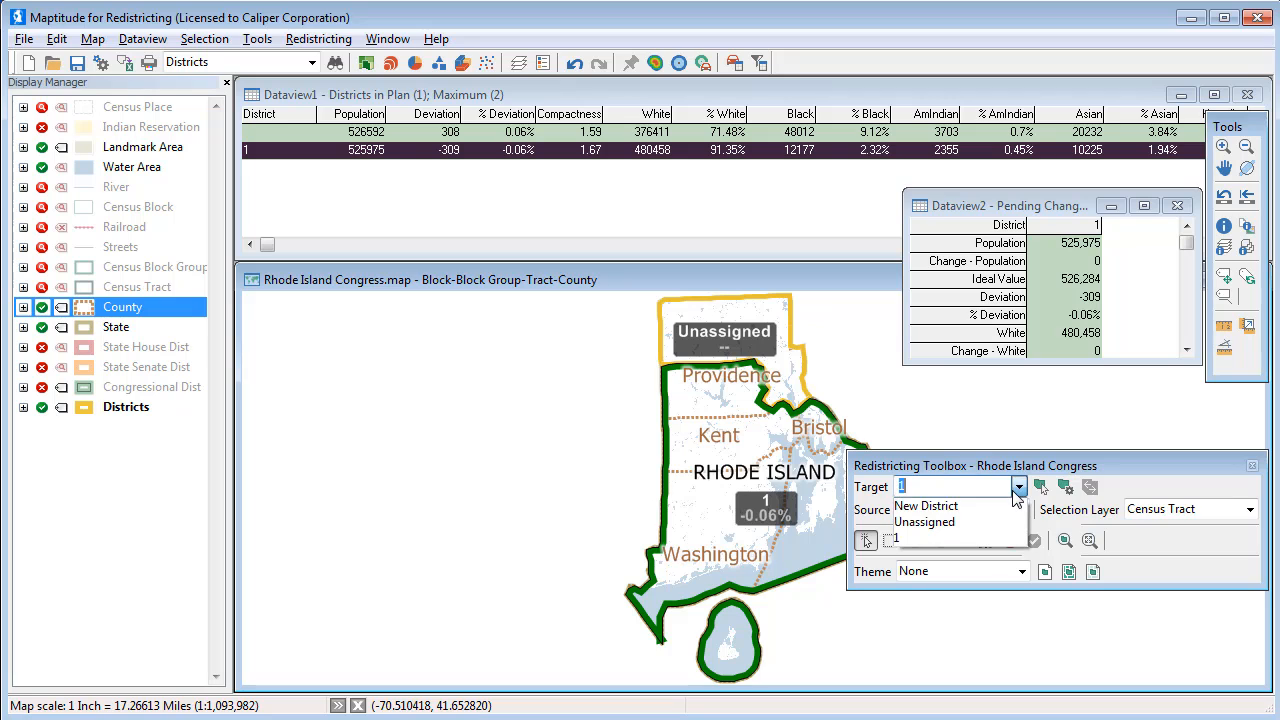
{"action": "left_click", "coordinate": [1010, 507]}
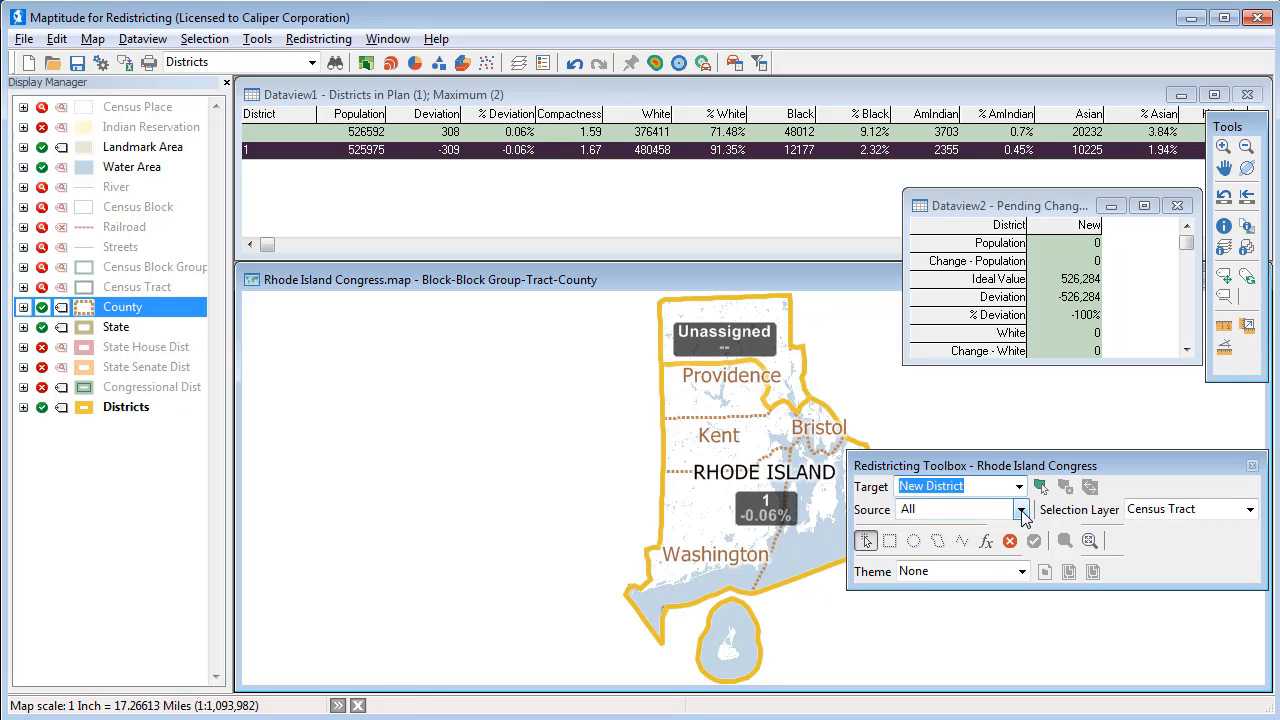
{"action": "left_click", "coordinate": [1021, 510]}
{"action": "left_click", "coordinate": [986, 543]}
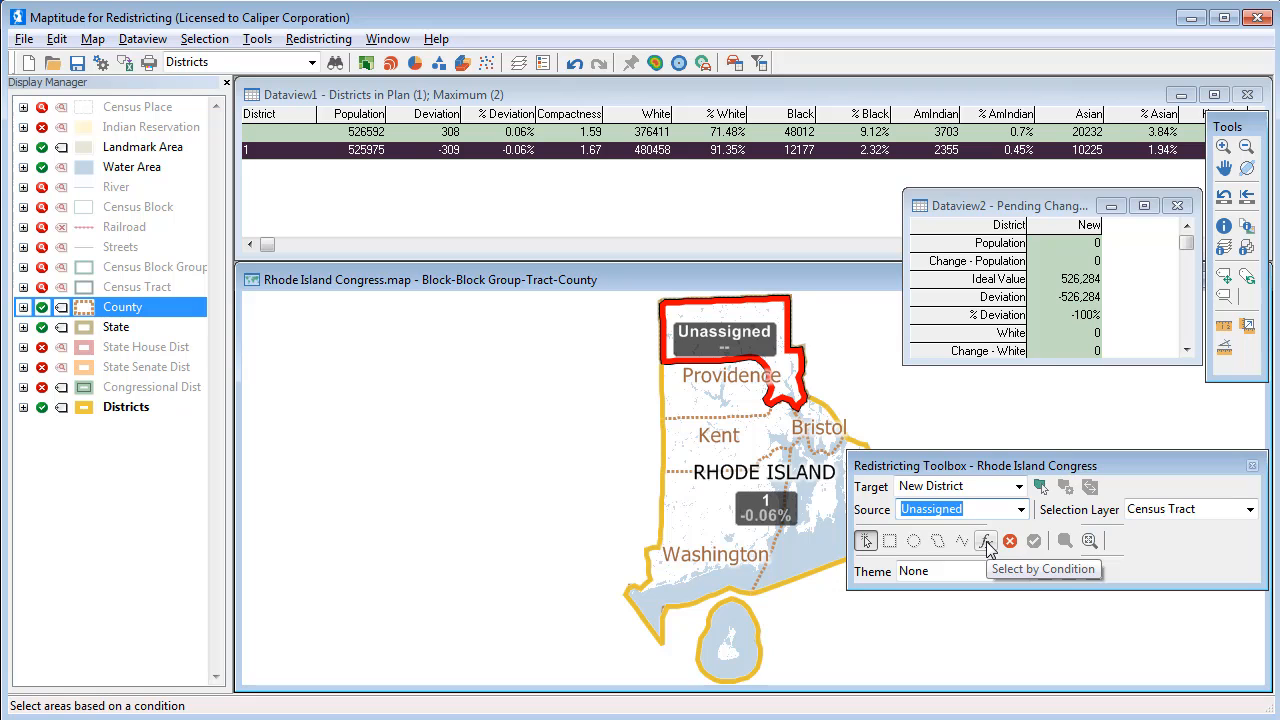
{"action": "left_click", "coordinate": [1175, 511]}
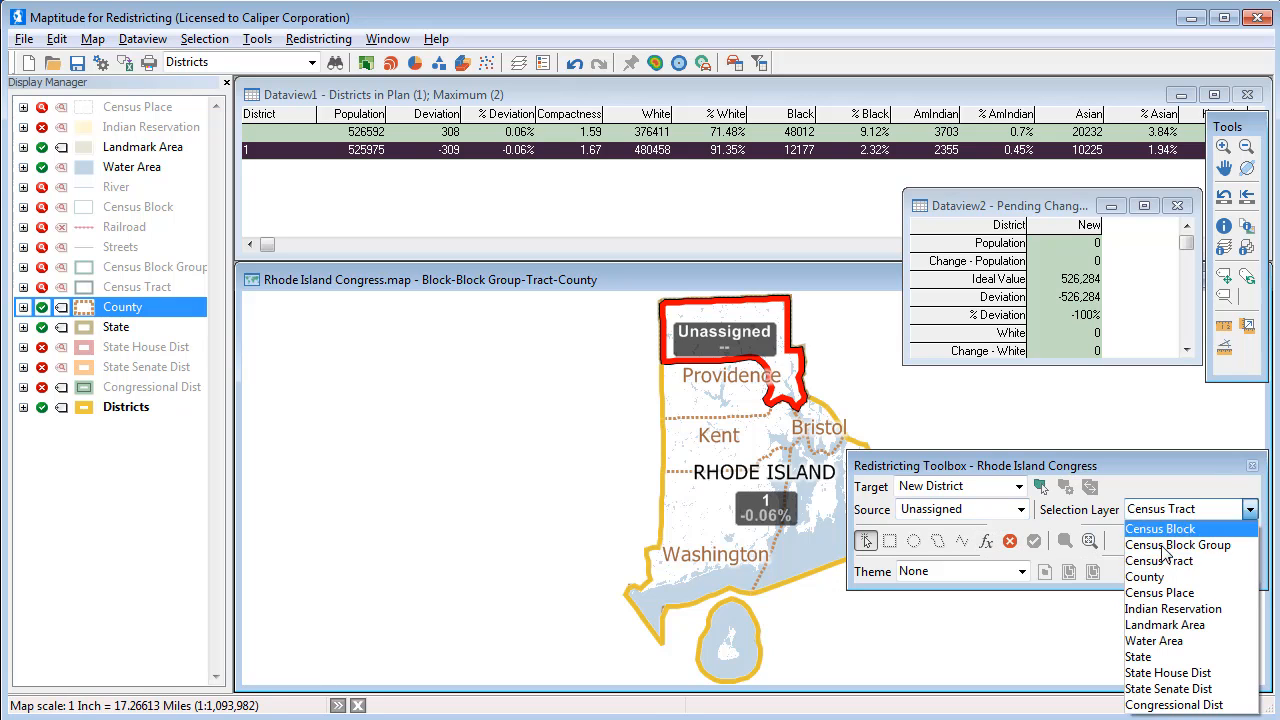
{"action": "left_click", "coordinate": [1158, 578]}
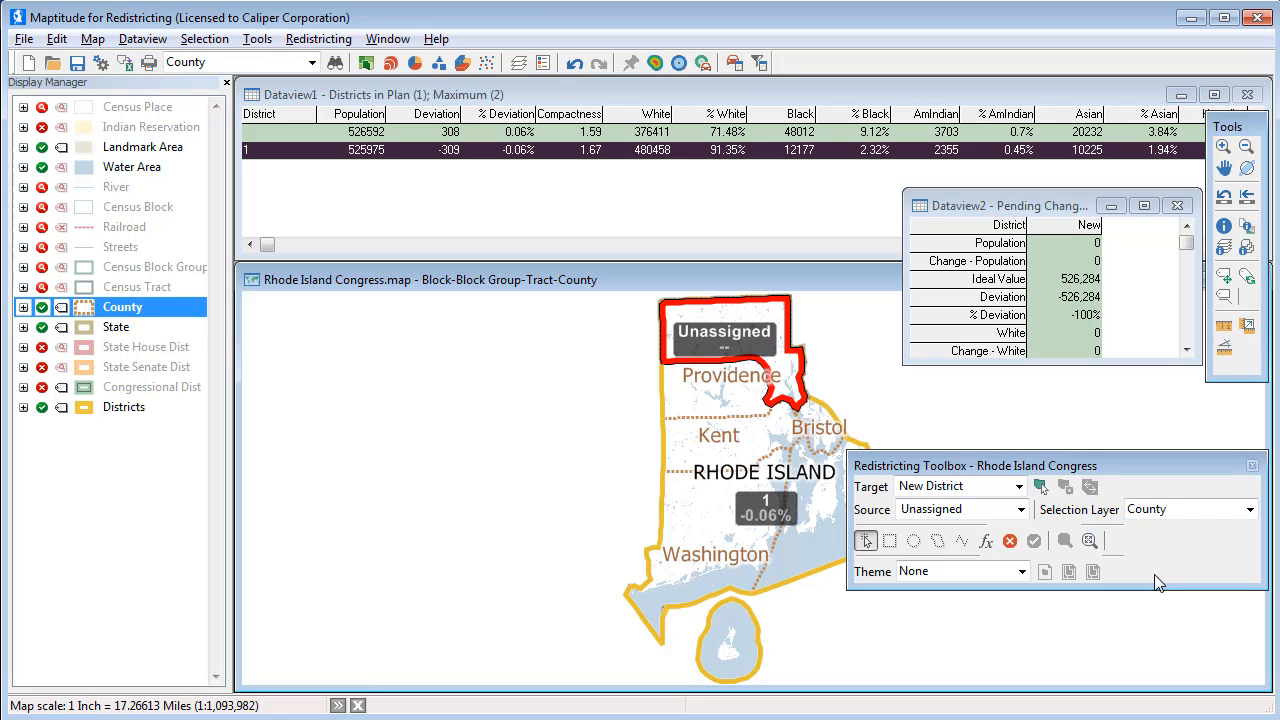
{"action": "left_click", "coordinate": [721, 342]}
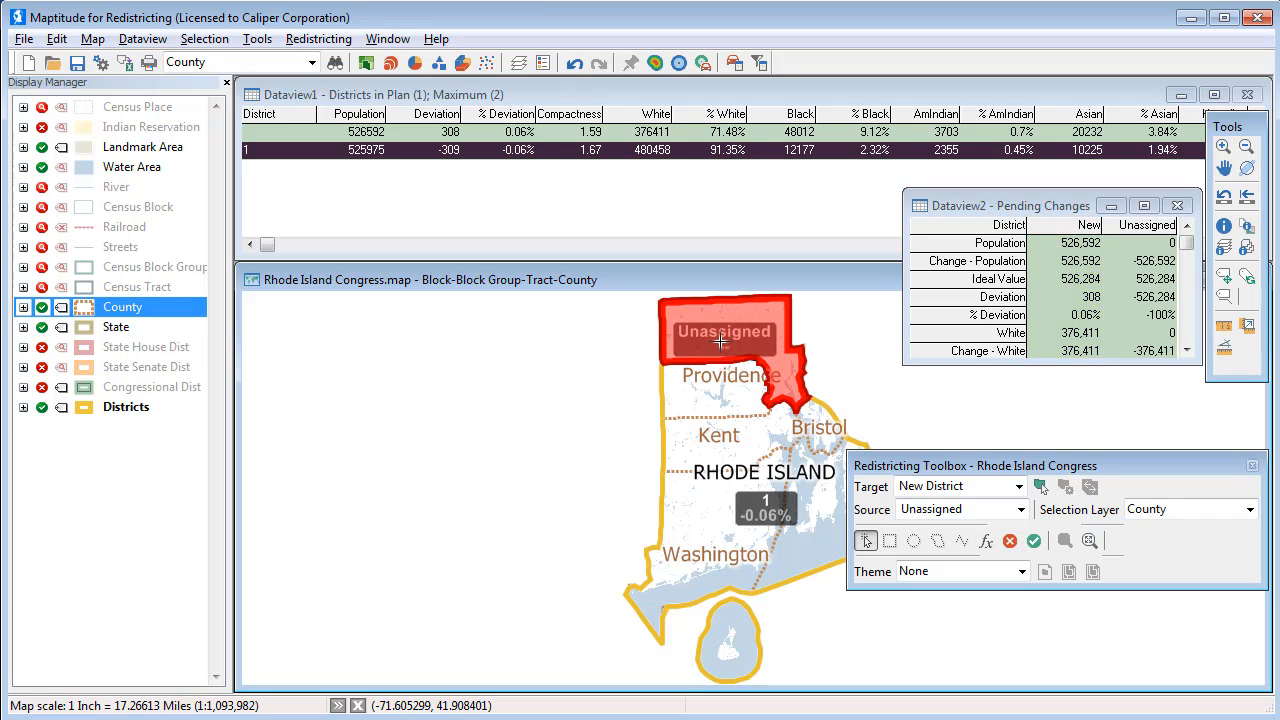
{"action": "left_click", "coordinate": [1034, 544]}
Confirm District ID 2, committing 526,592 people at 0.06% deviation.
{"action": "type", "text": "2"}
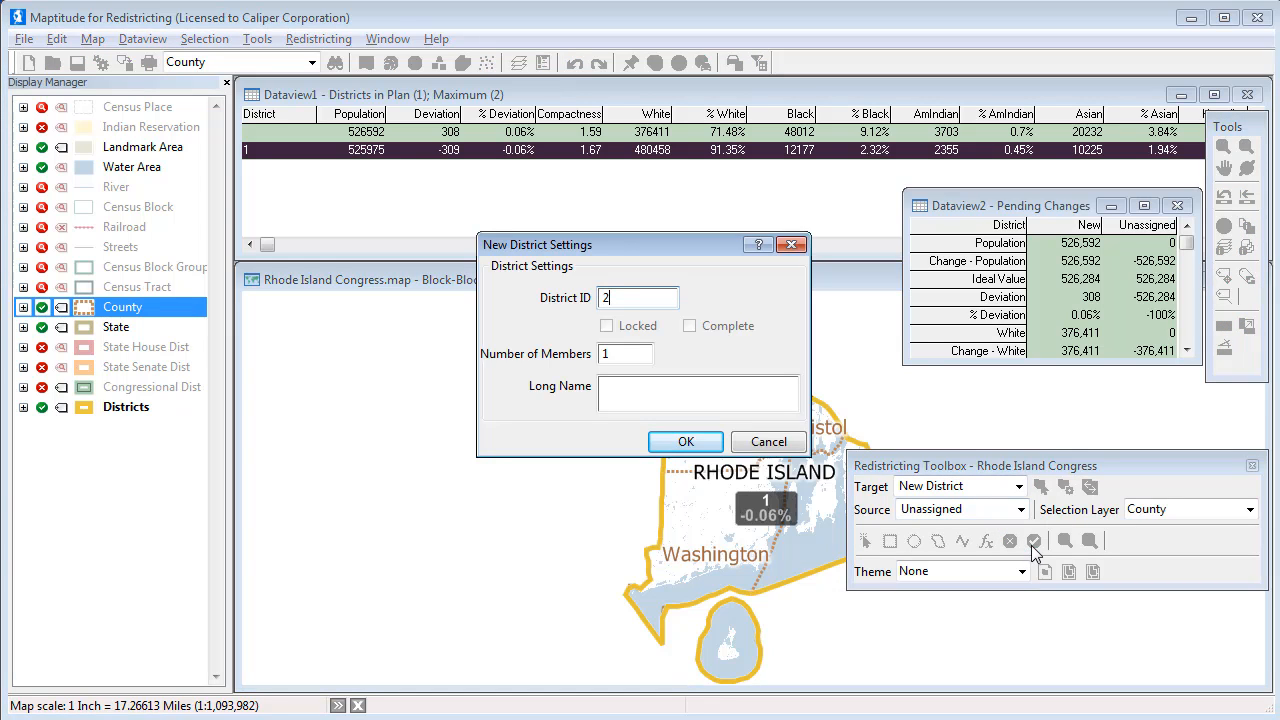
{"action": "left_click", "coordinate": [704, 446]}
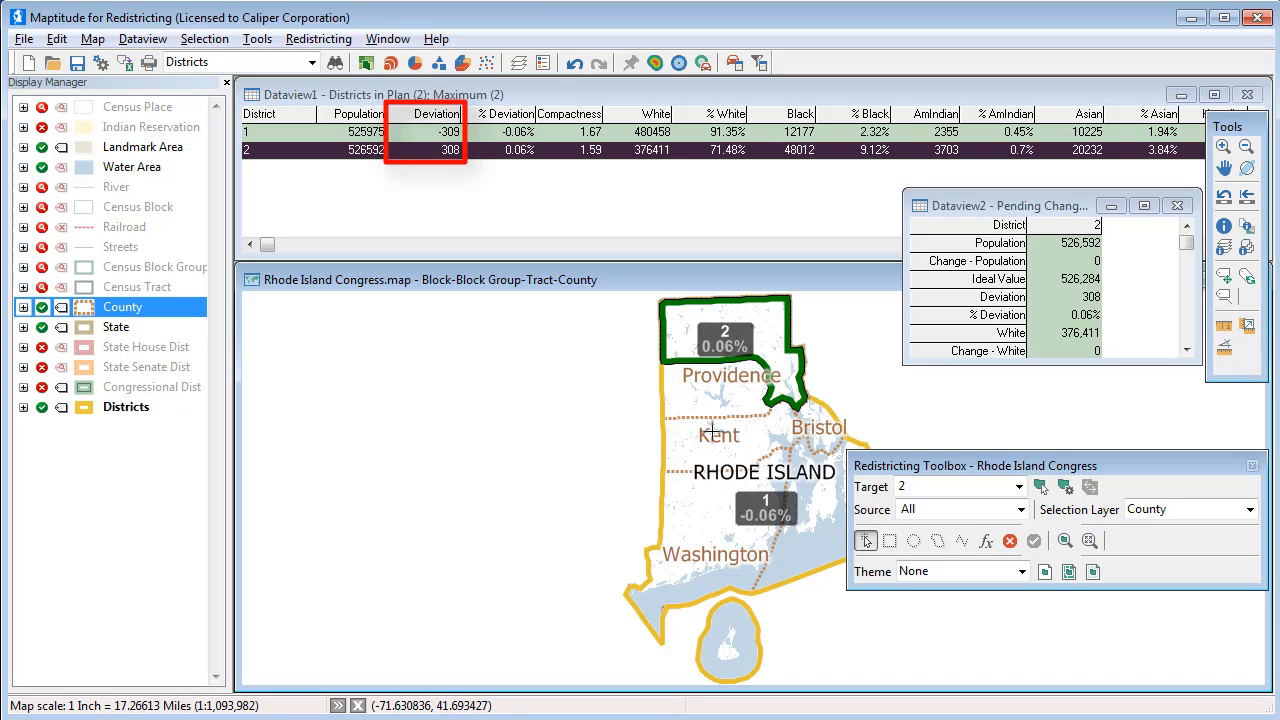
{"action": "left_click", "coordinate": [1228, 146]}
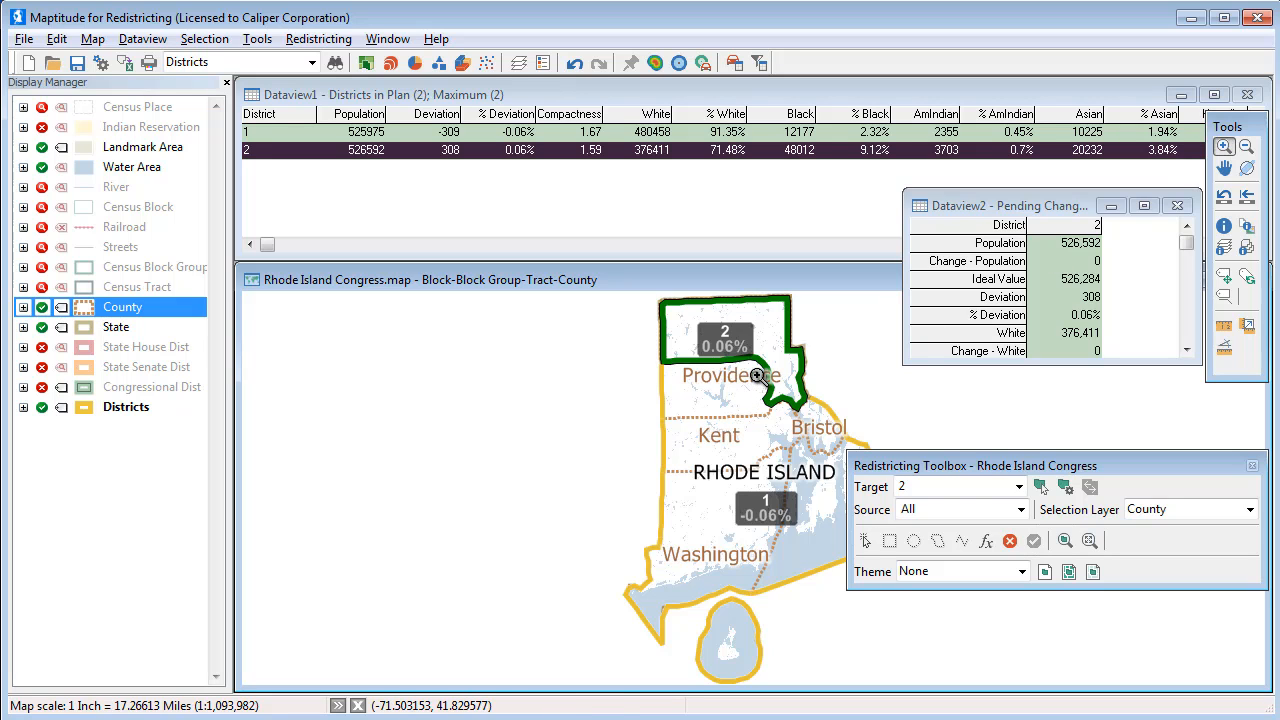
Zoom to the west Providence border and set Target to District 1 and Source to District 2.
{"action": "left_click_drag", "start_coordinate": [757, 375], "coordinate": [777, 408]}
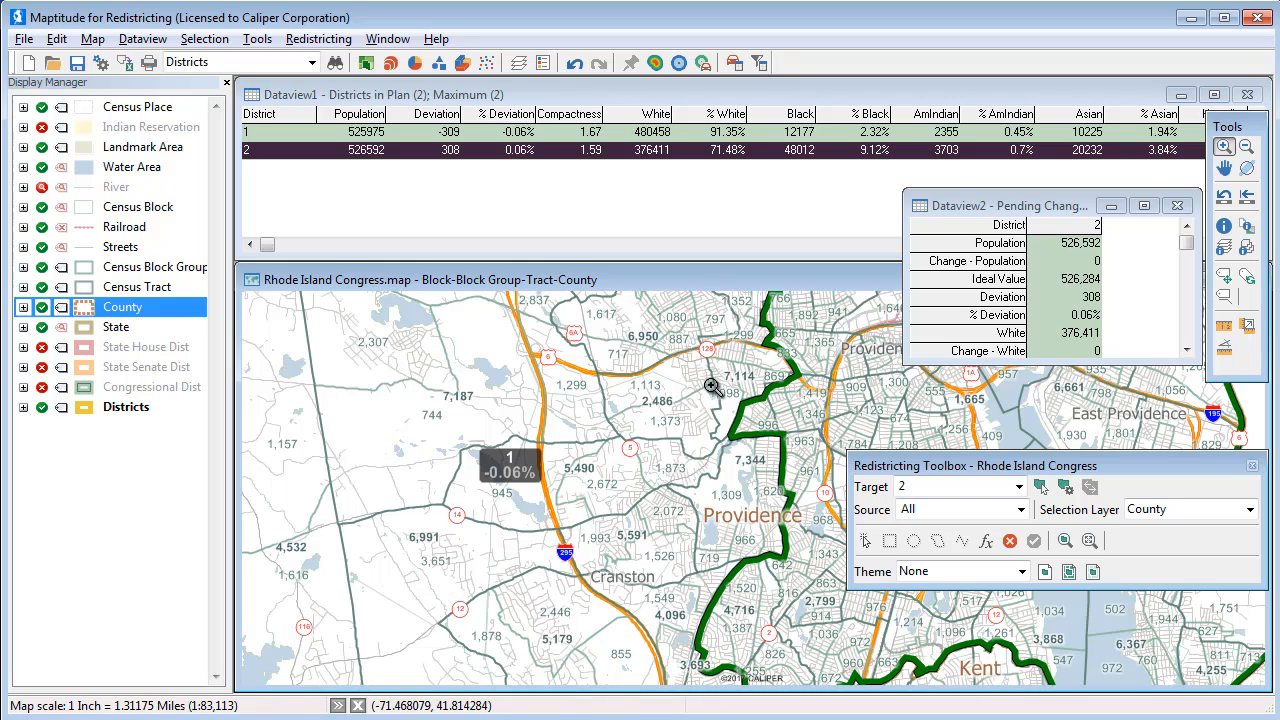
{"action": "left_click_drag", "start_coordinate": [709, 384], "coordinate": [818, 450]}
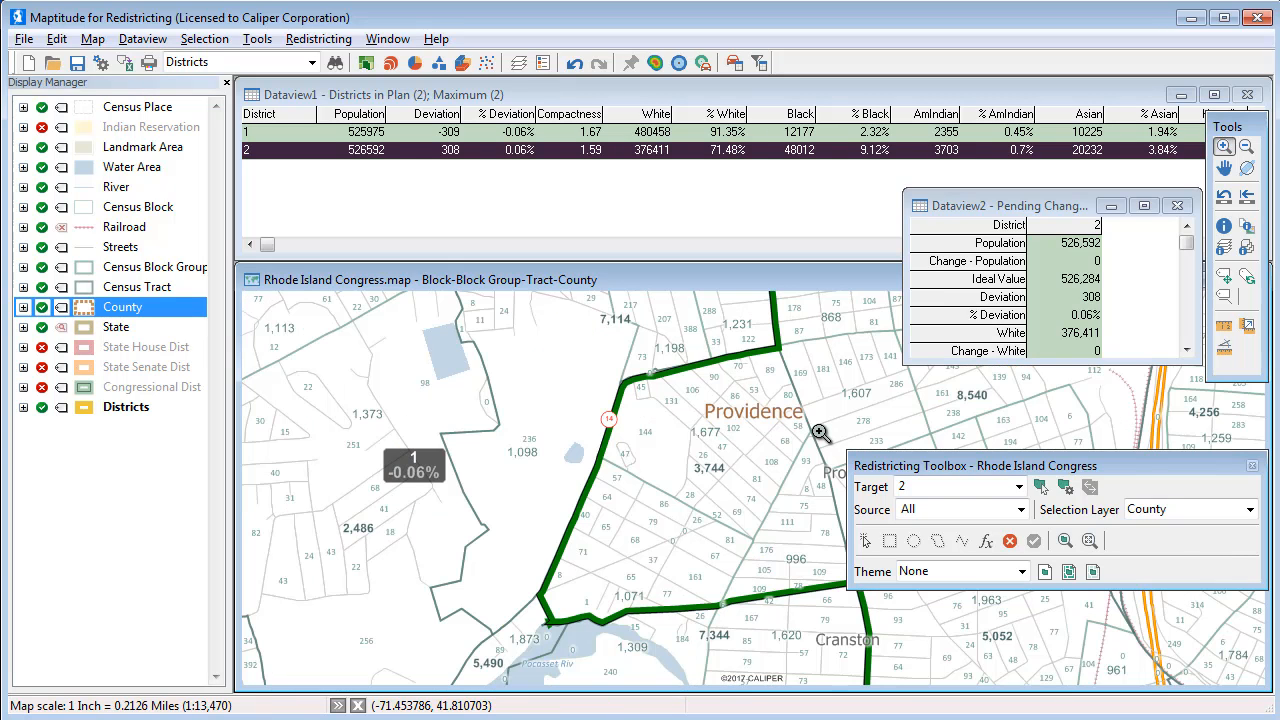
{"action": "left_click", "coordinate": [1020, 487]}
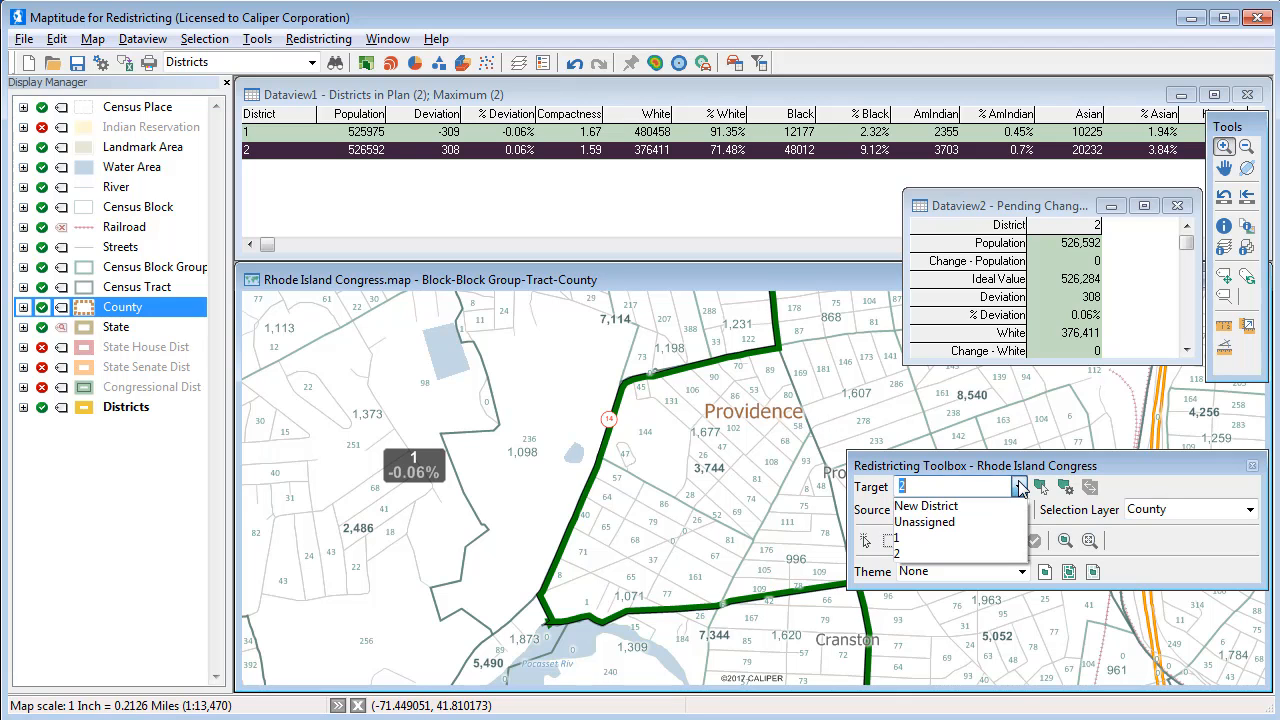
{"action": "left_click", "coordinate": [999, 539]}
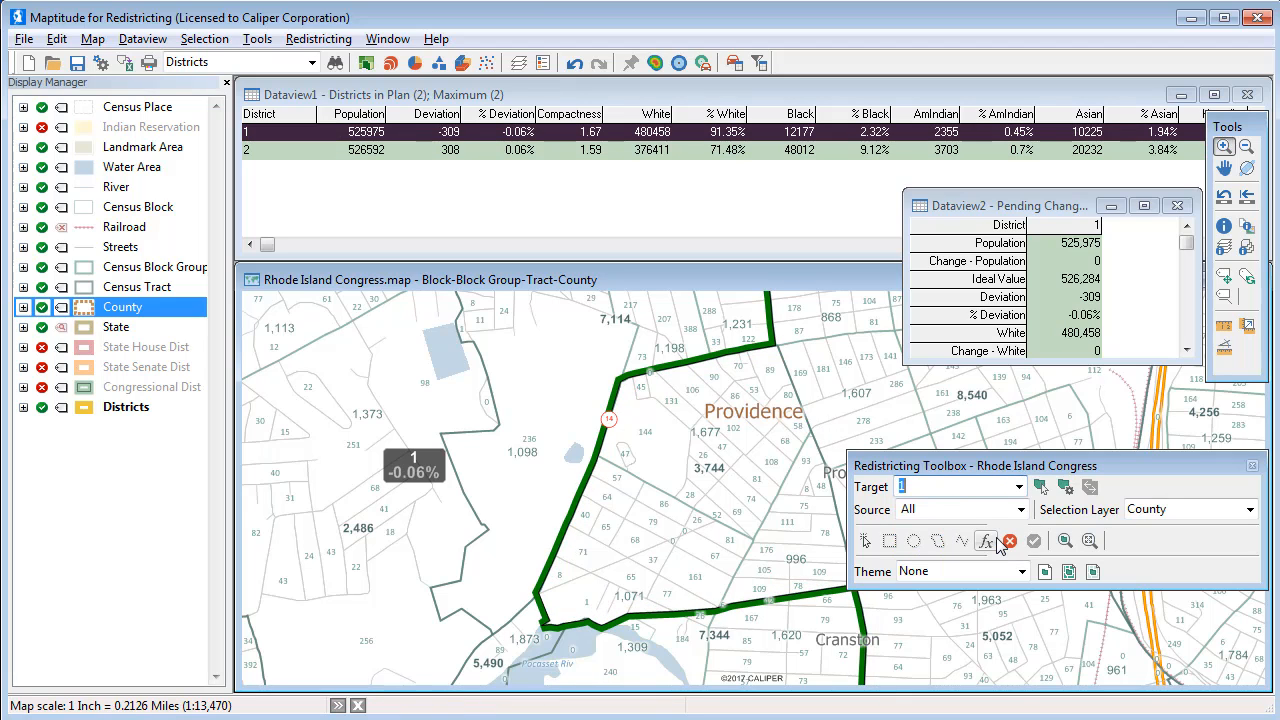
{"action": "left_click", "coordinate": [1021, 509]}
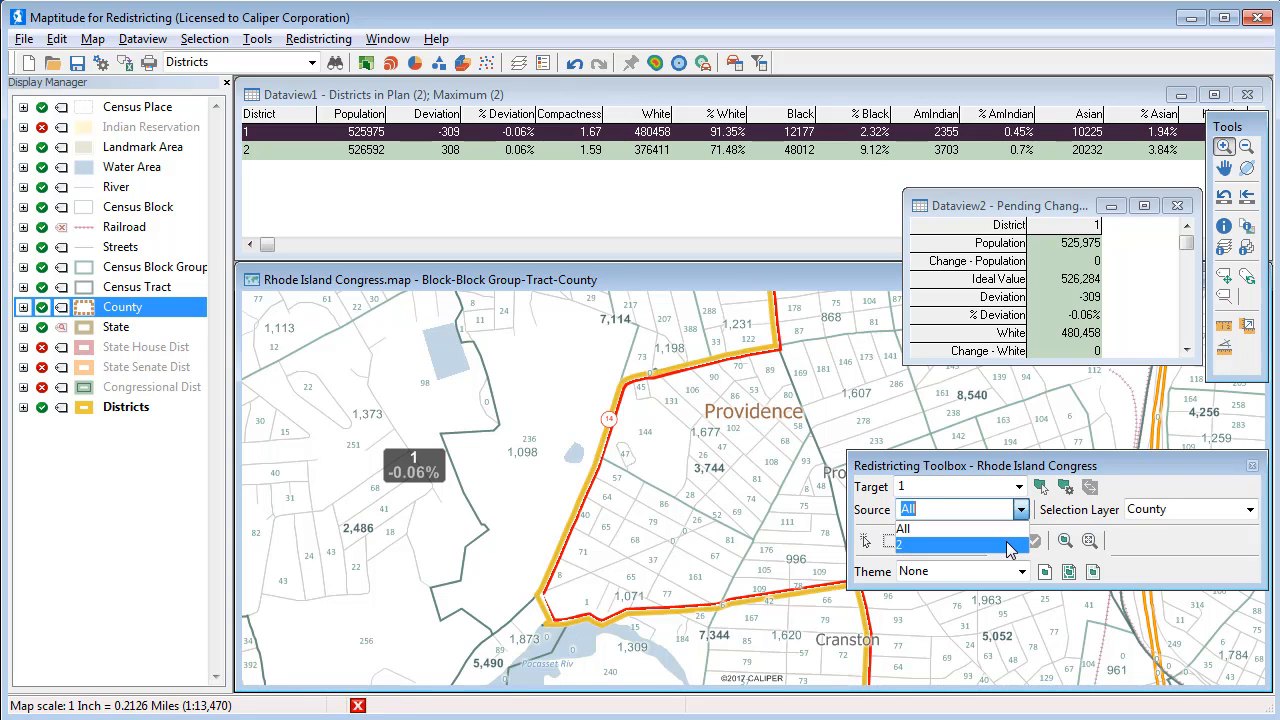
{"action": "left_click", "coordinate": [1008, 545]}
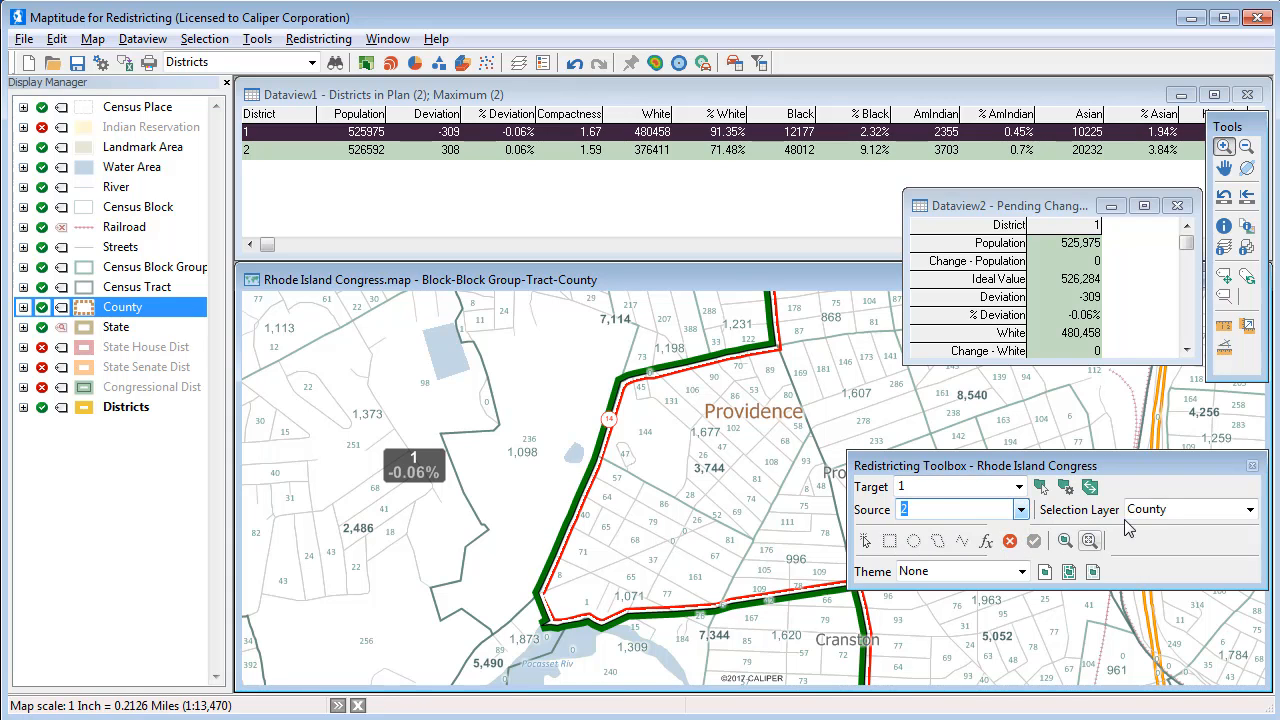
Use Census Block as the selection layer with Select by Pointing.
{"action": "left_click", "coordinate": [1168, 509]}
{"action": "left_click", "coordinate": [1166, 529]}
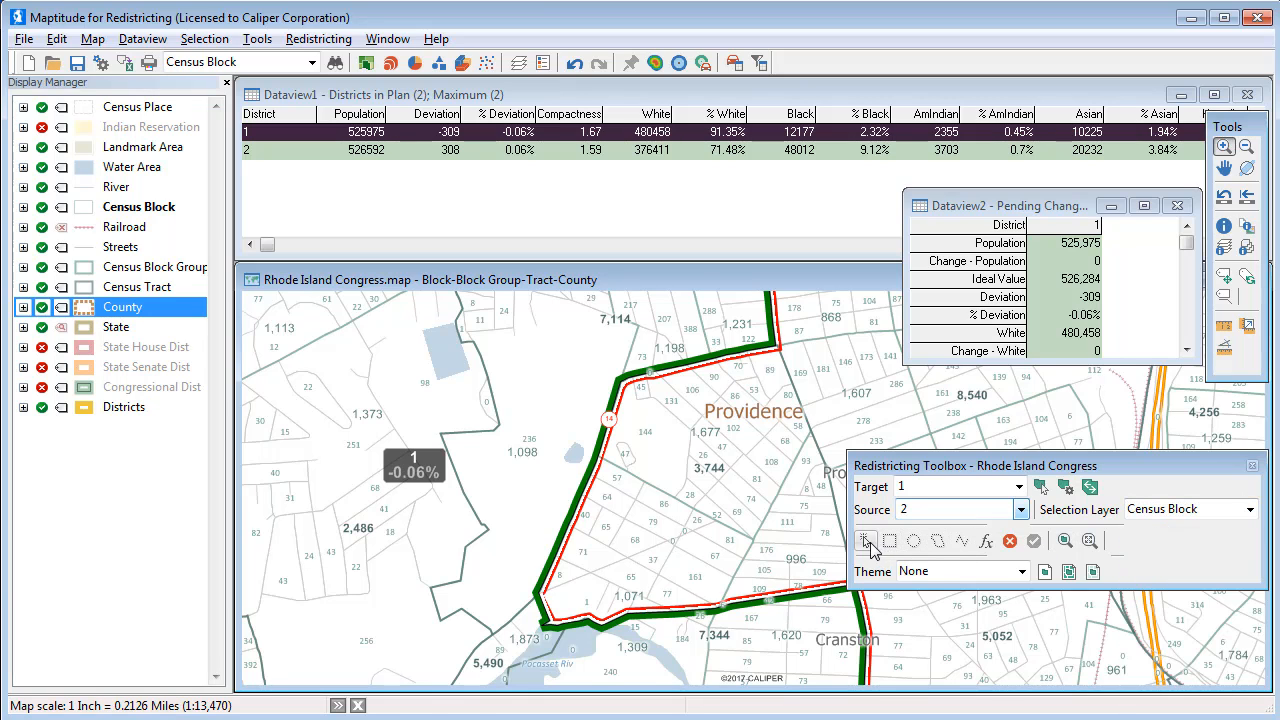
{"action": "left_click", "coordinate": [866, 540]}
Pick seven District 2 border blocks, including block 68, and commit them to District 1 (526,283 vs 526,284).
{"action": "left_click", "coordinate": [586, 601]}
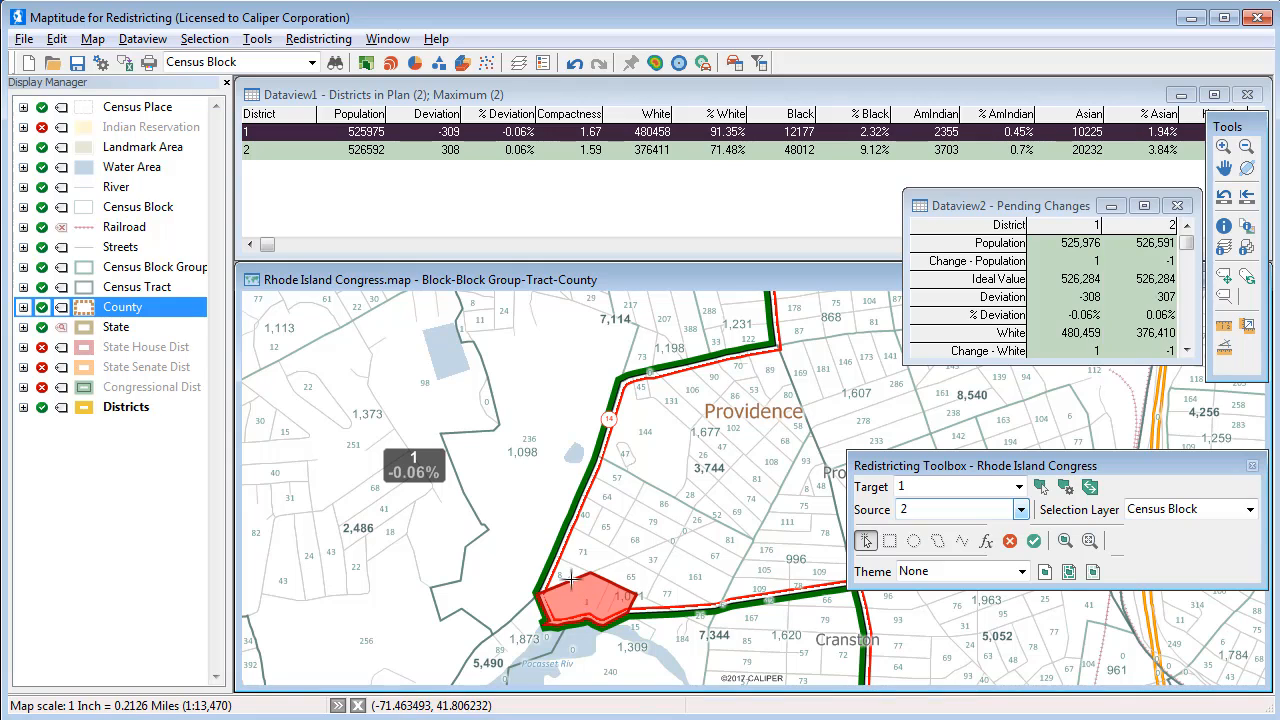
{"action": "left_click", "coordinate": [562, 571]}
{"action": "left_click", "coordinate": [585, 554]}
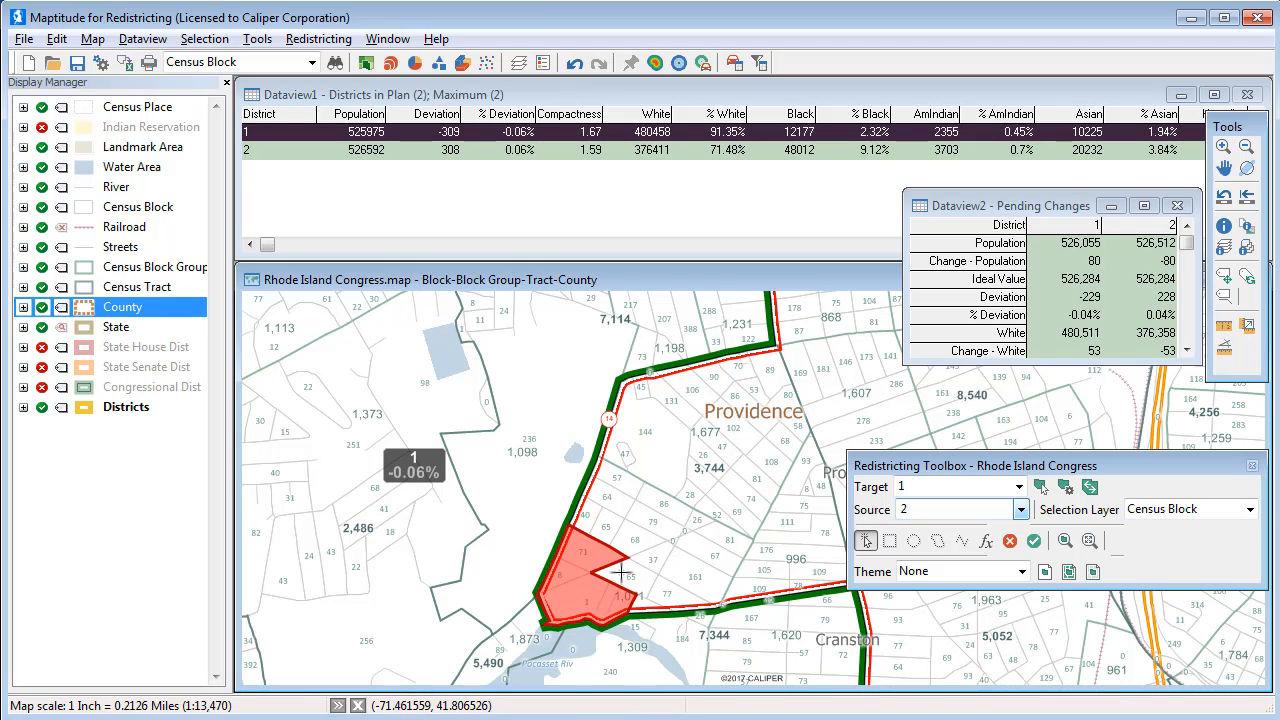
{"action": "left_click", "coordinate": [632, 574]}
{"action": "left_click", "coordinate": [664, 590]}
{"action": "left_click", "coordinate": [642, 598]}
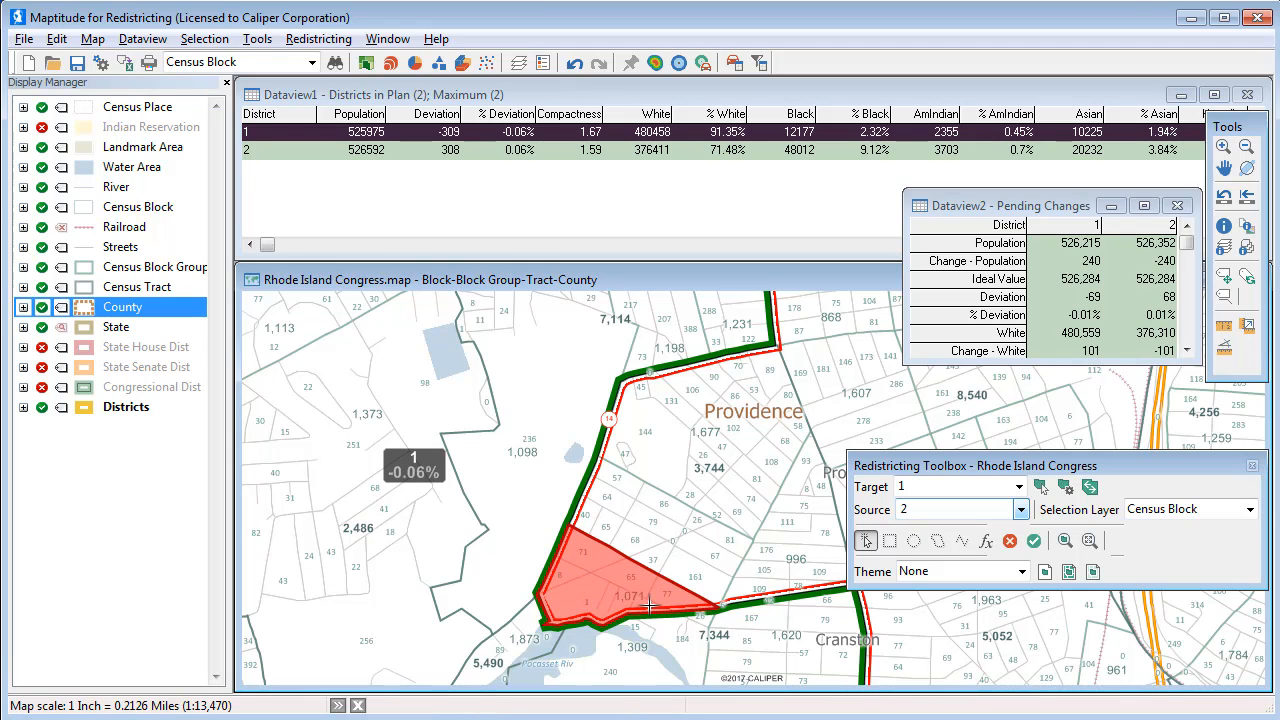
{"action": "left_click", "coordinate": [636, 545]}
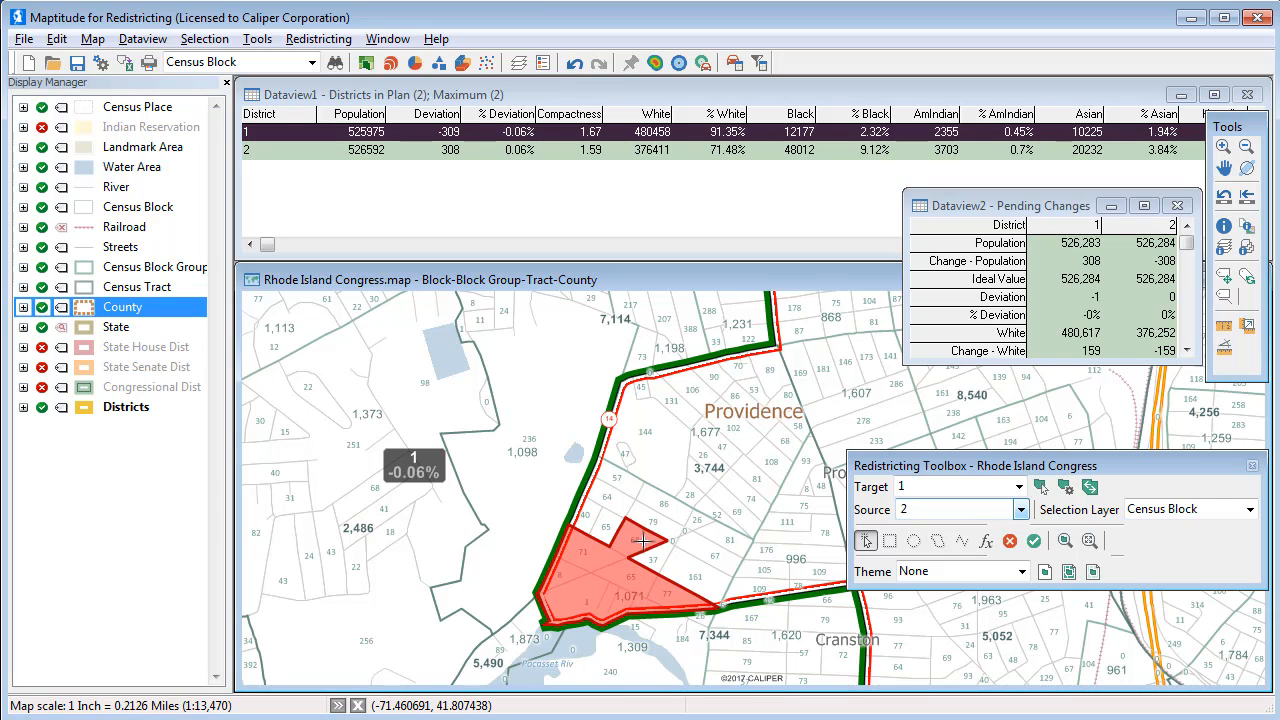
{"action": "left_click", "coordinate": [1034, 541]}
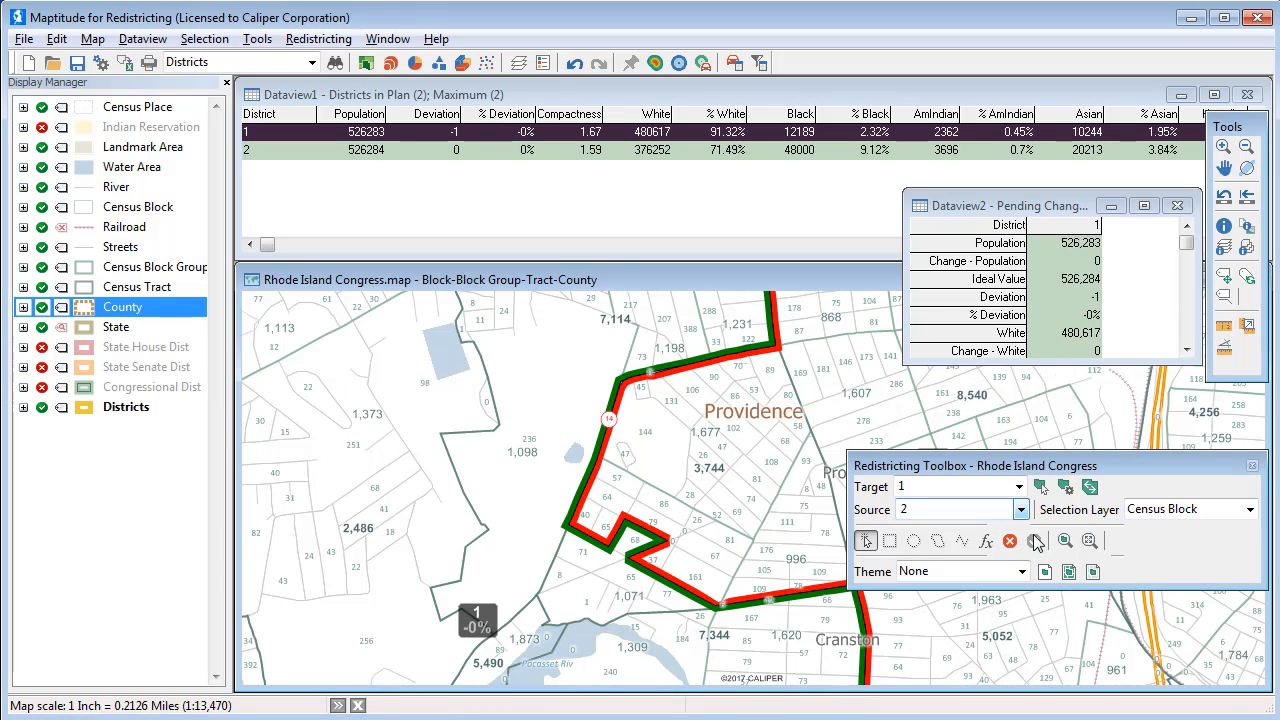